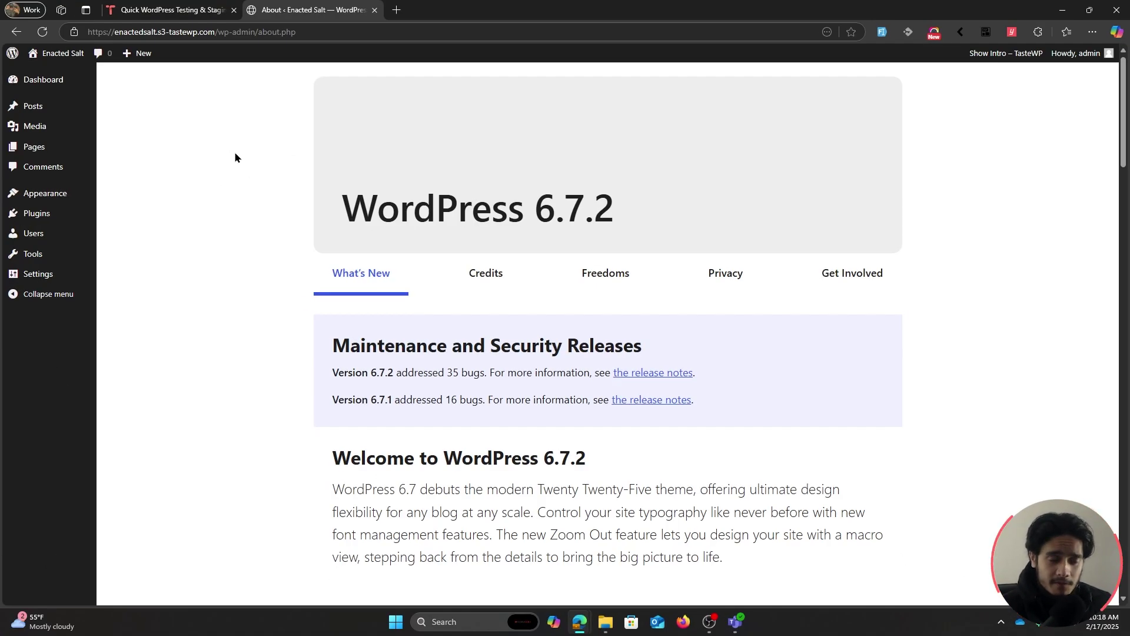
Step: Find 'Everest Forms' among new plugins, install and activate it, and pause the welcome video
mouse_move(53, 214)
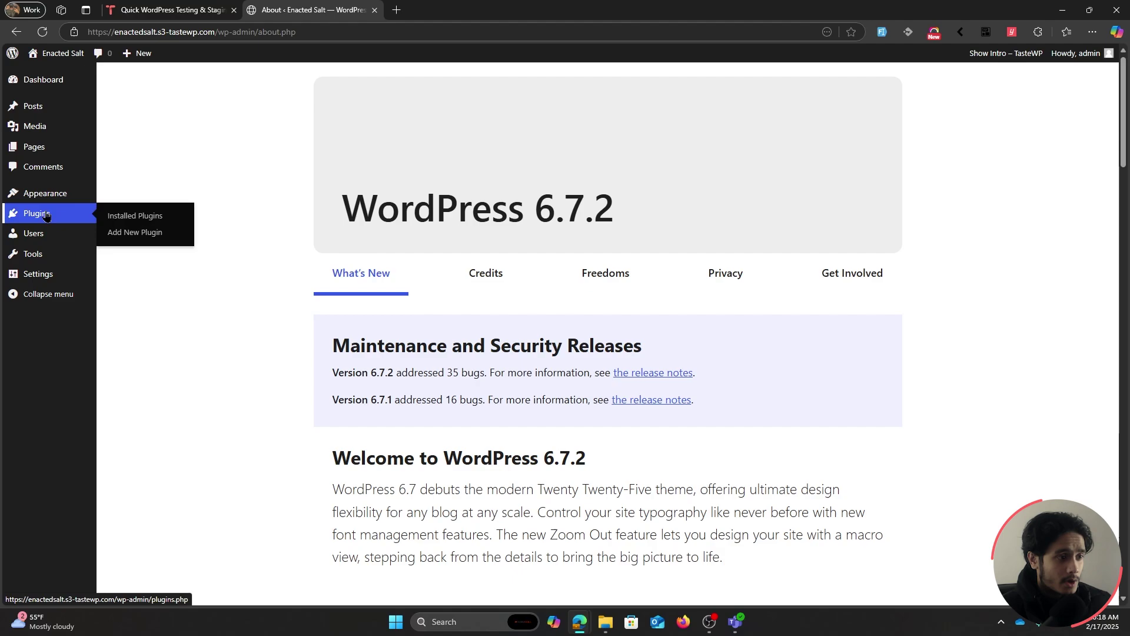
click(174, 234)
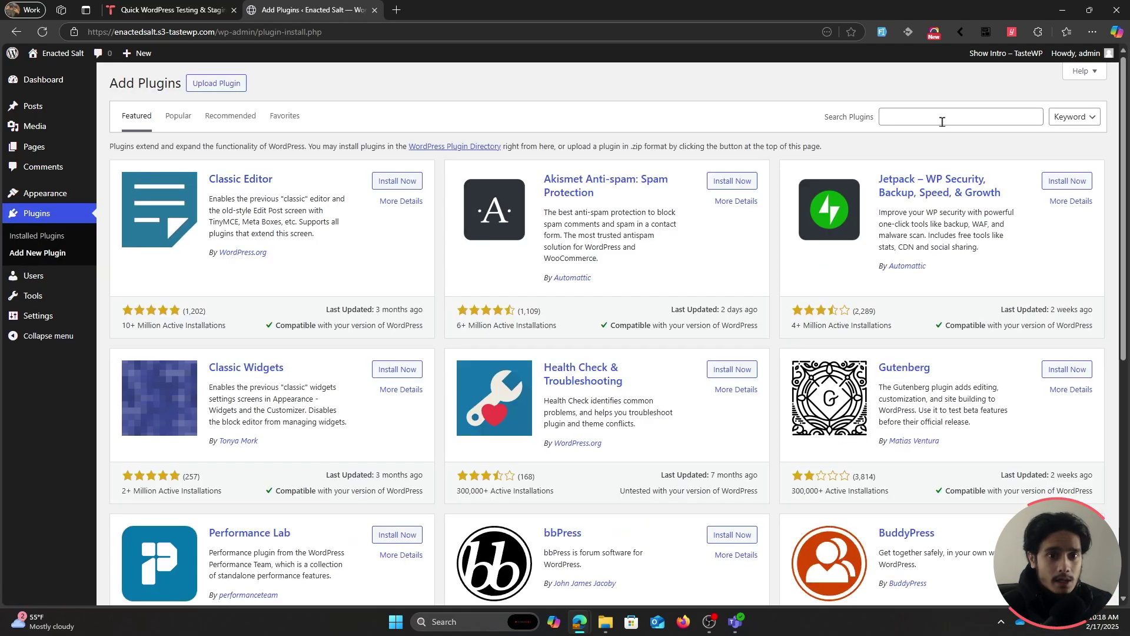
click(942, 120)
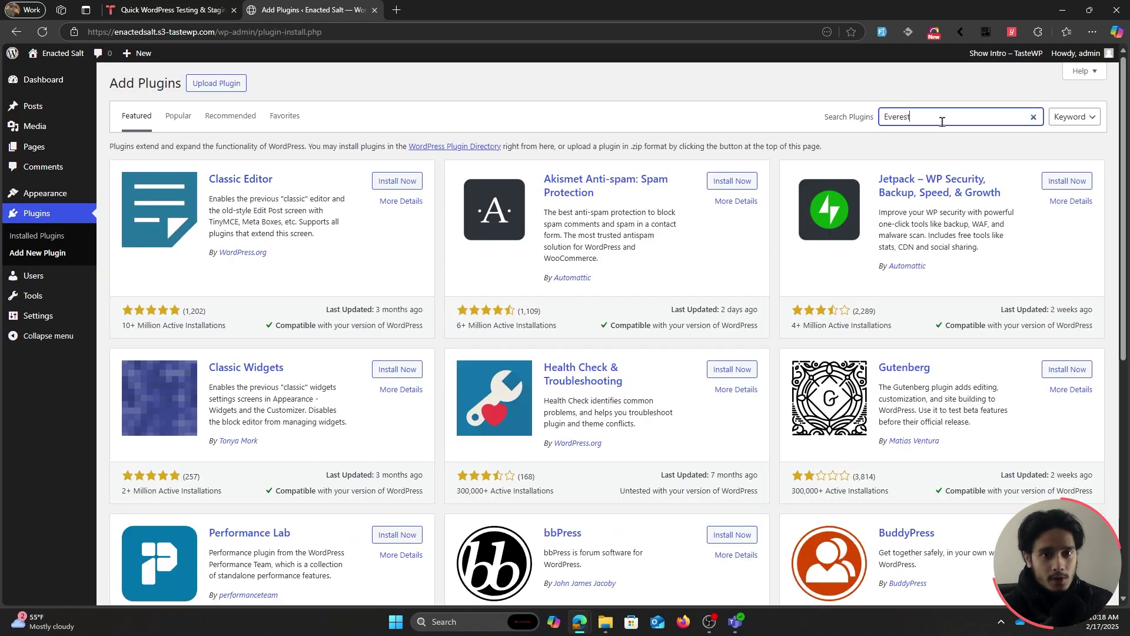
text(Everest Forms)
key(Return)
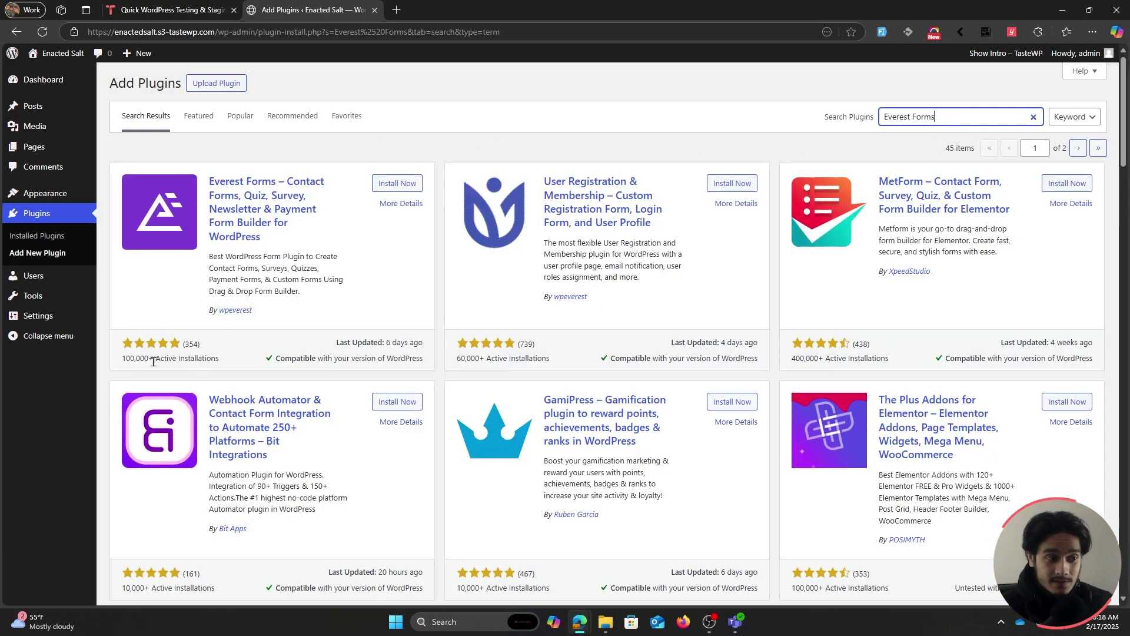
click(401, 185)
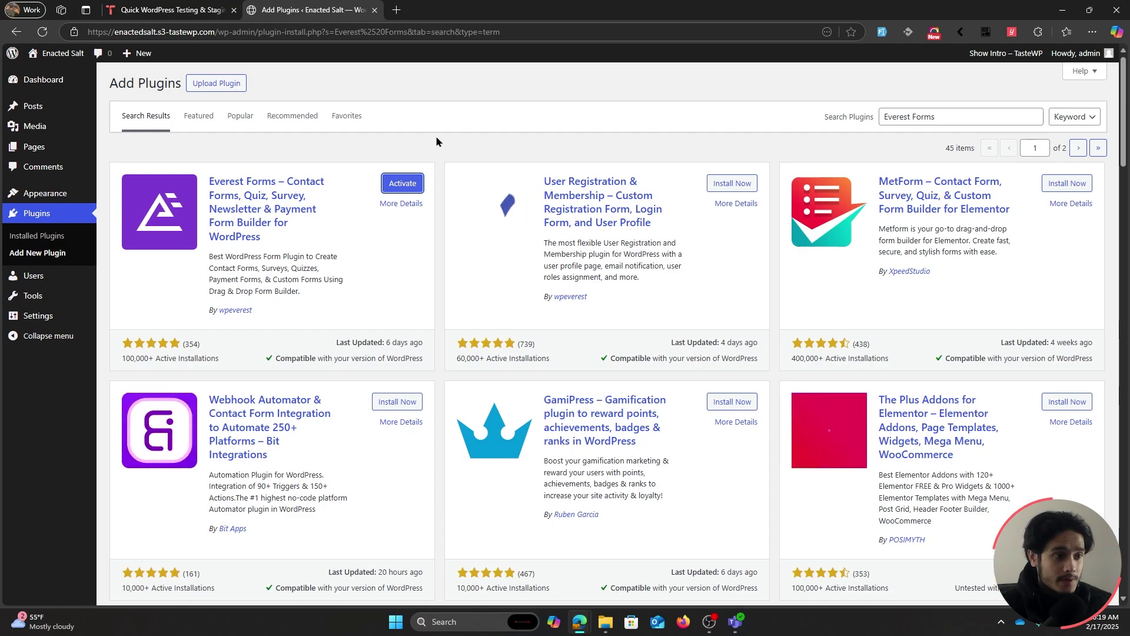
click(403, 183)
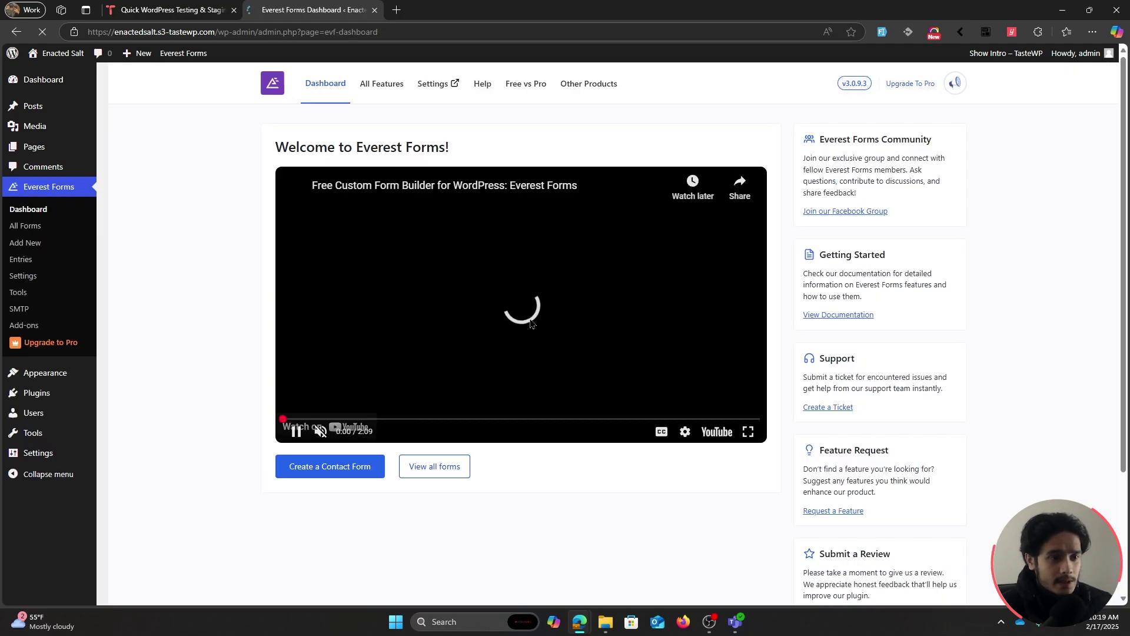
click(521, 318)
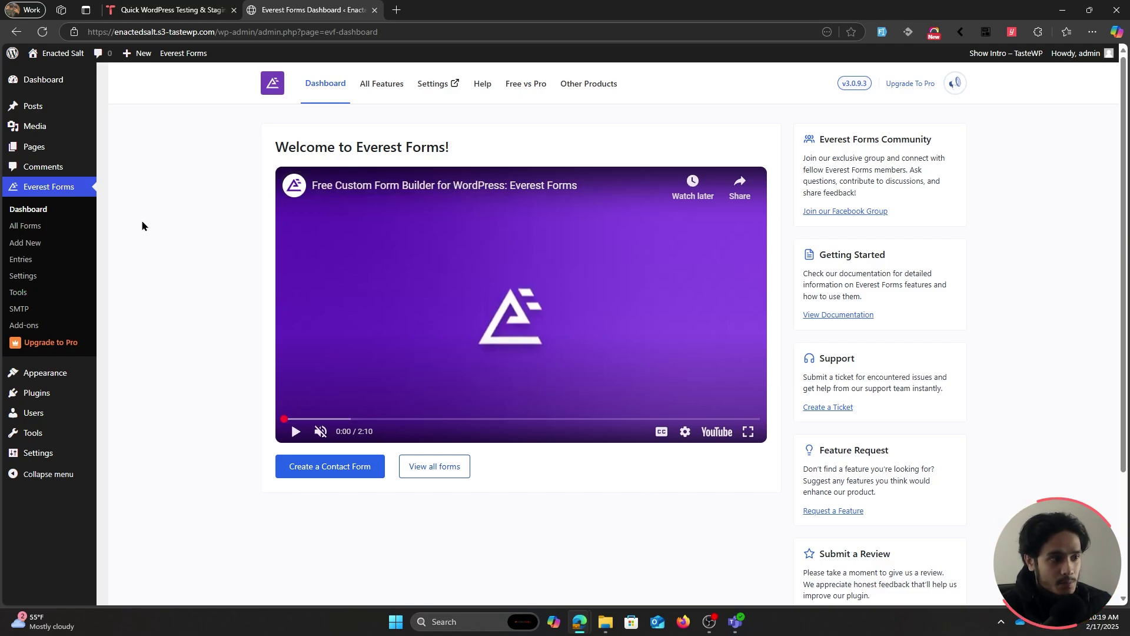
Step: From Everest Forms' All Forms list, add a new form and start from scratch
click(36, 228)
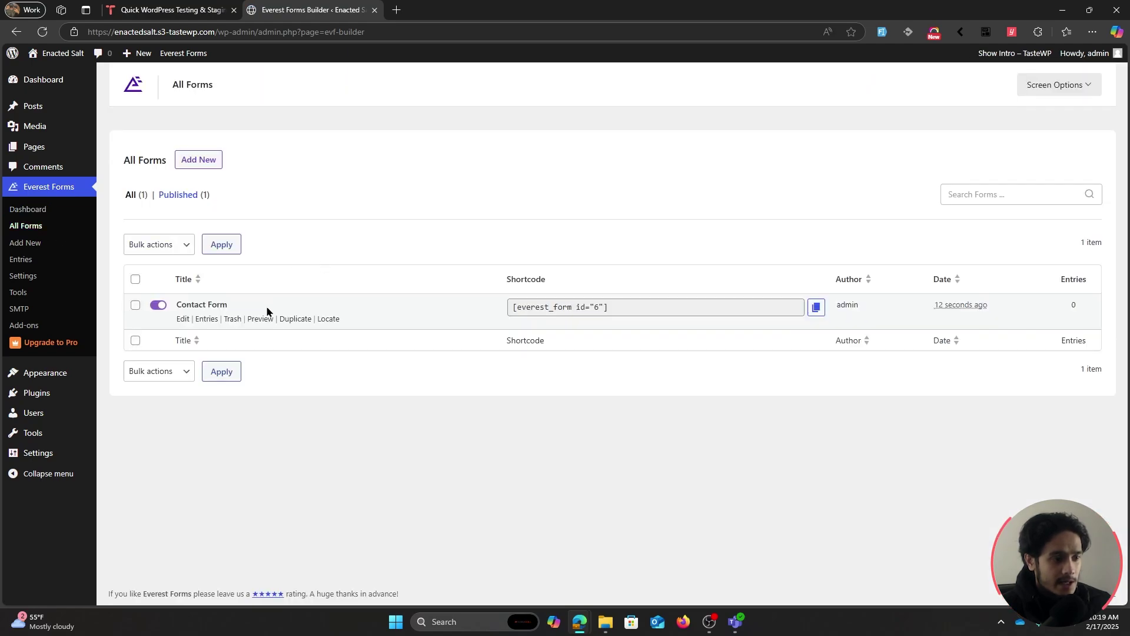
mouse_move(192, 317)
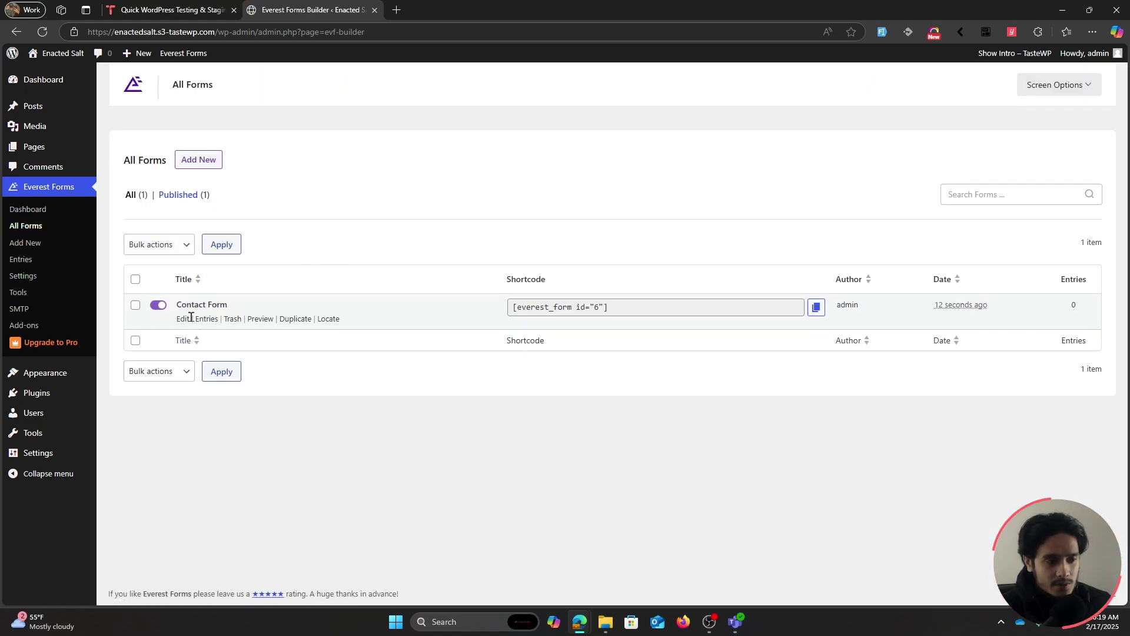
click(210, 161)
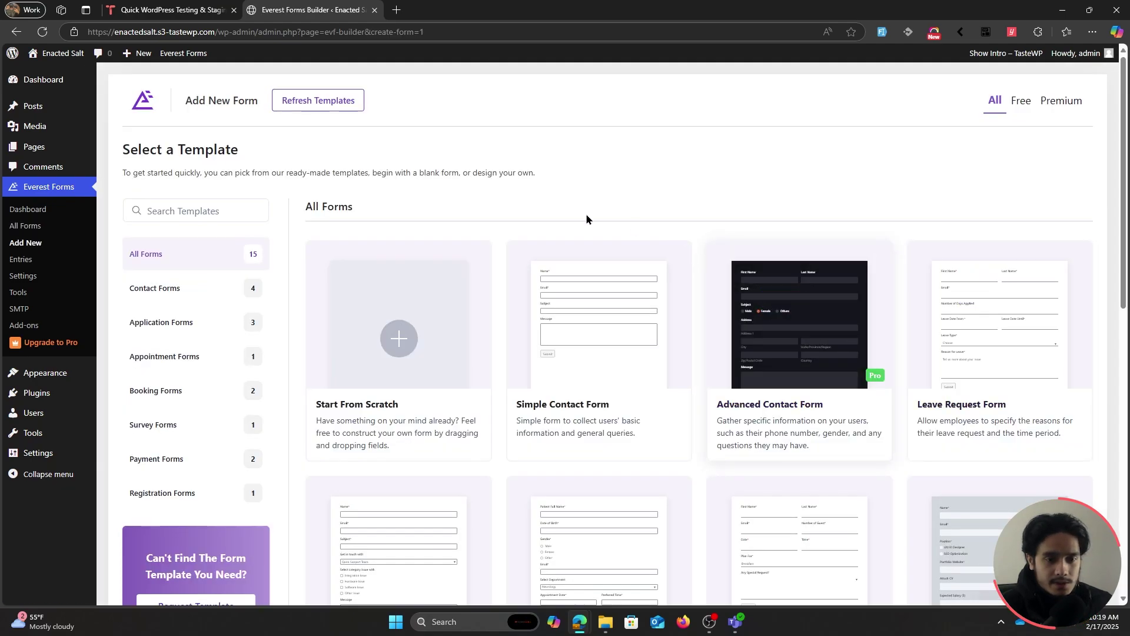
mouse_move(397, 320)
scroll(501, 336, down, 7)
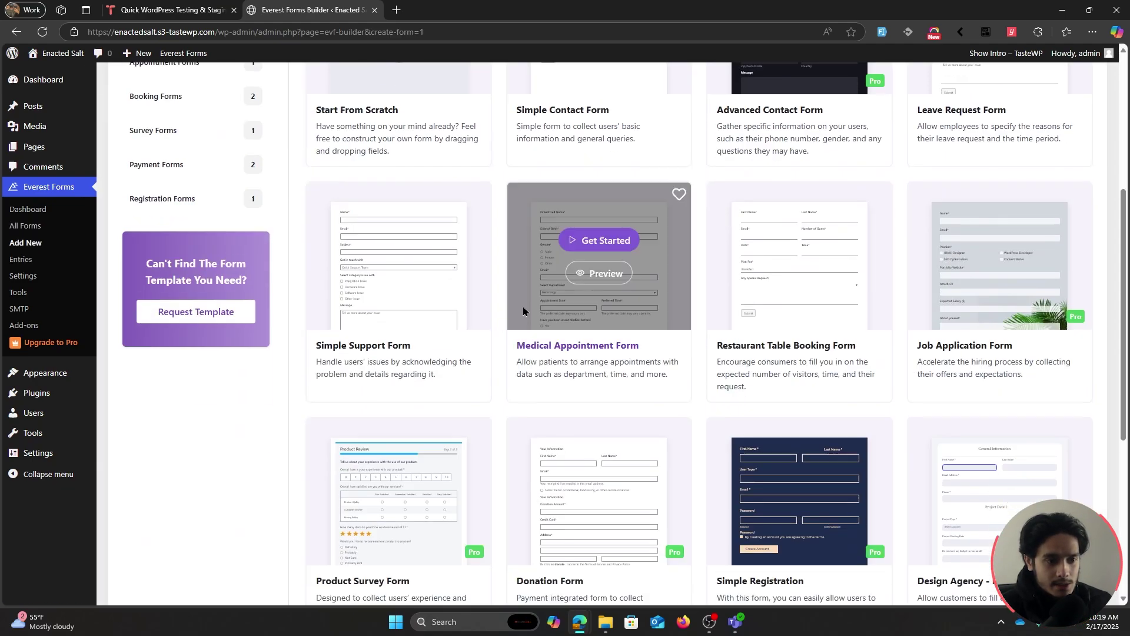
scroll(501, 336, up, 1)
scroll(502, 337, up, 6)
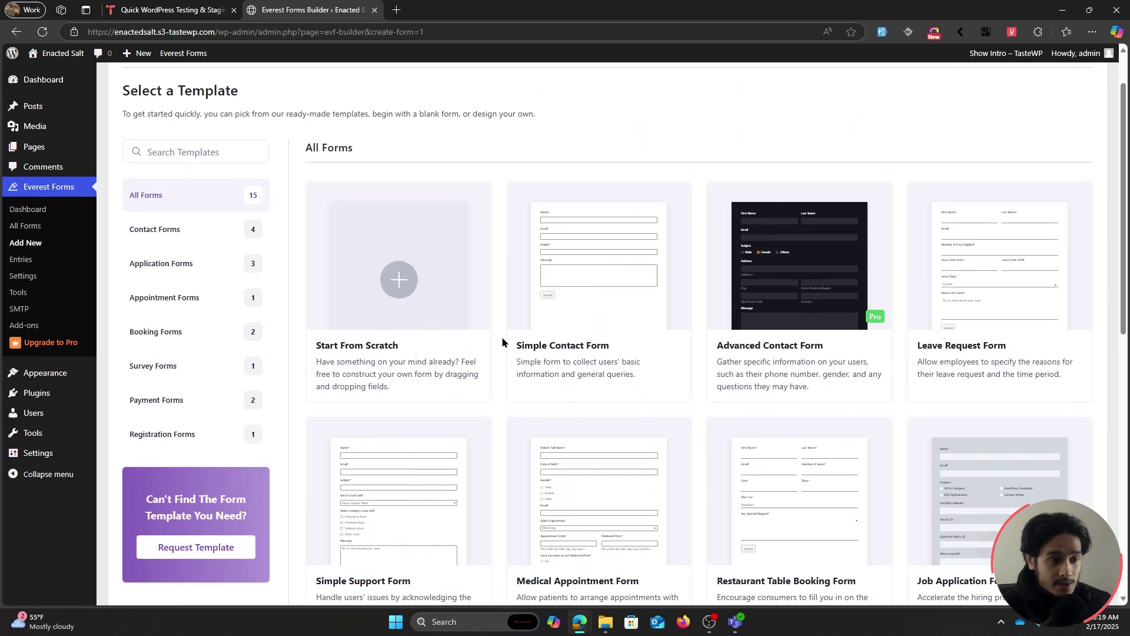
click(383, 254)
Step: Name the new form 'File Upload Form' and create it
triple_click(548, 329)
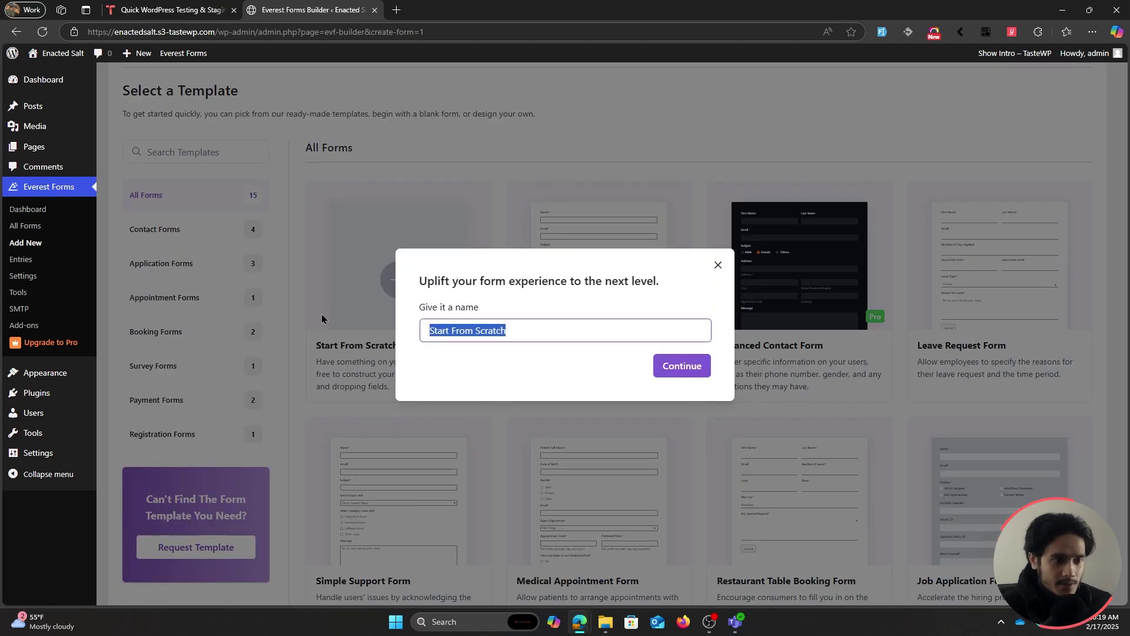
text(File Up)
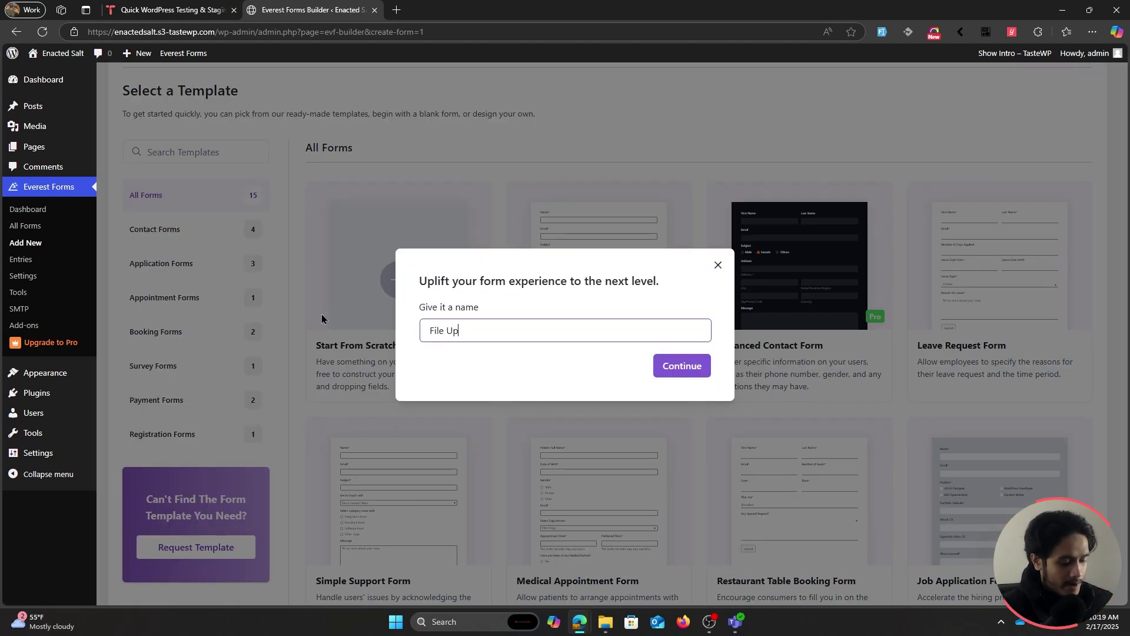
text(load Frorm)
key(Return)
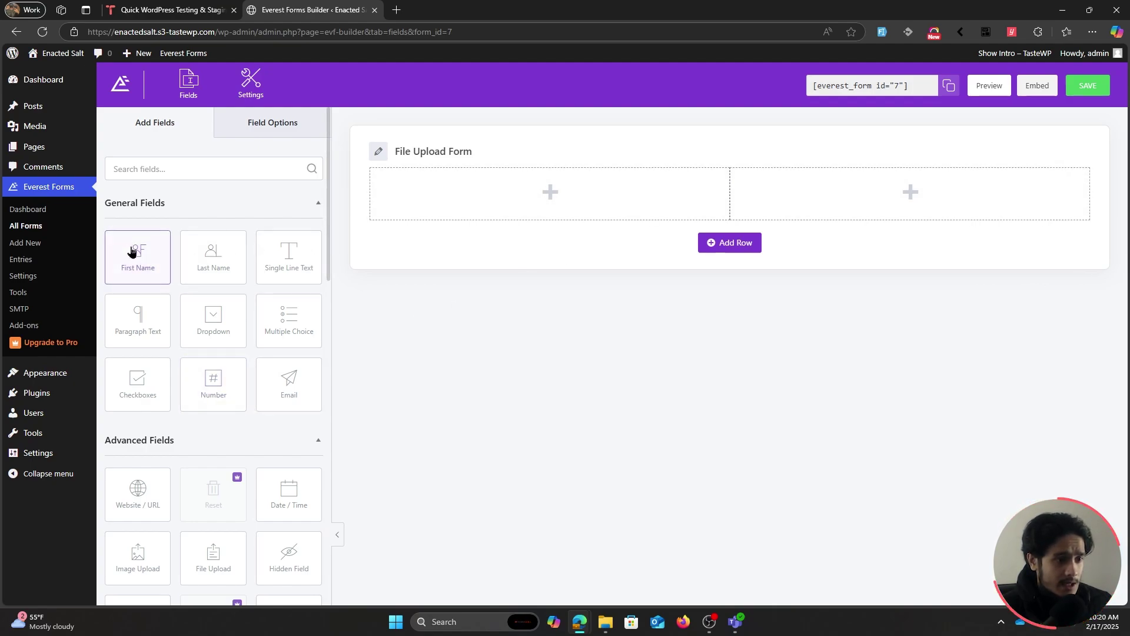
Step: Drop a First Name field into the left column and relabel it 'Full Name'
drag(130, 252, 451, 192)
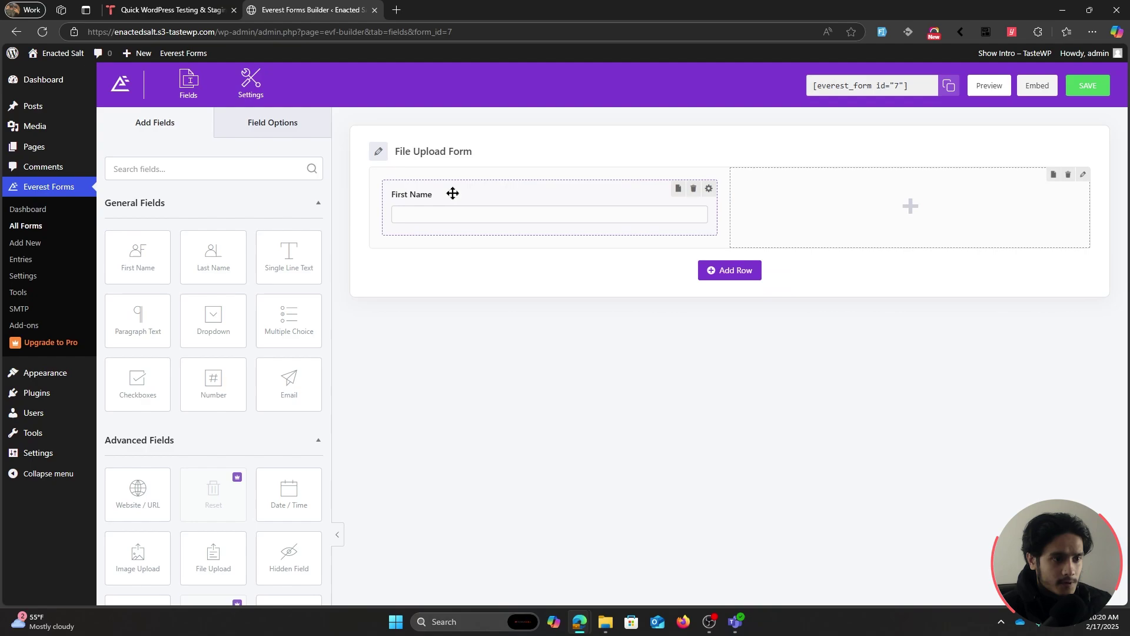
click(453, 193)
drag(128, 215, 107, 214)
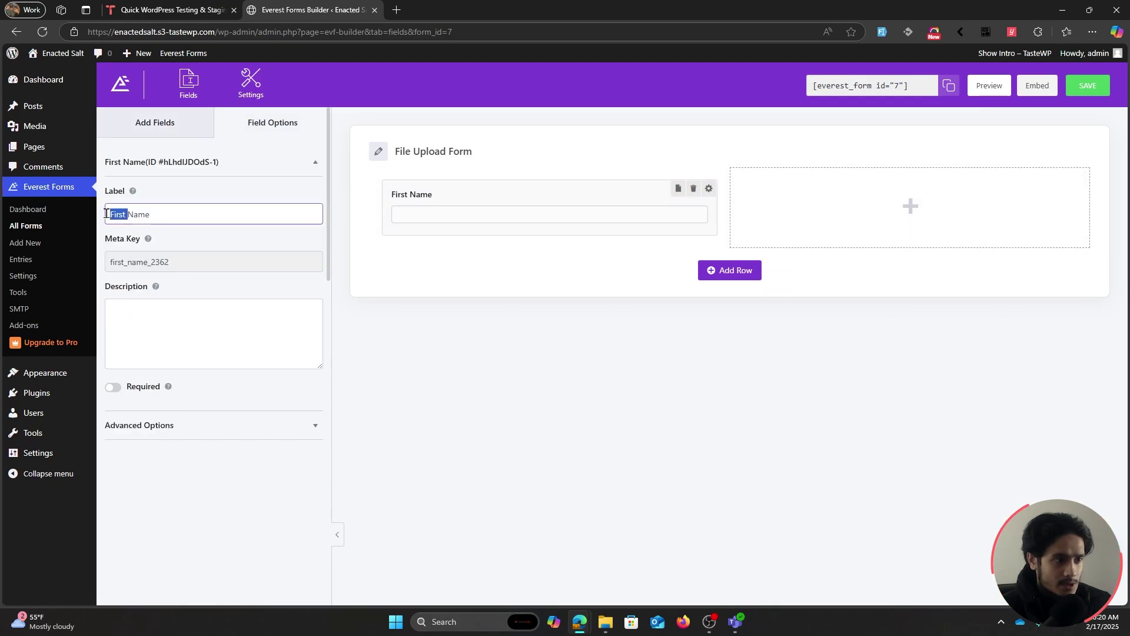
key(BackSpace)
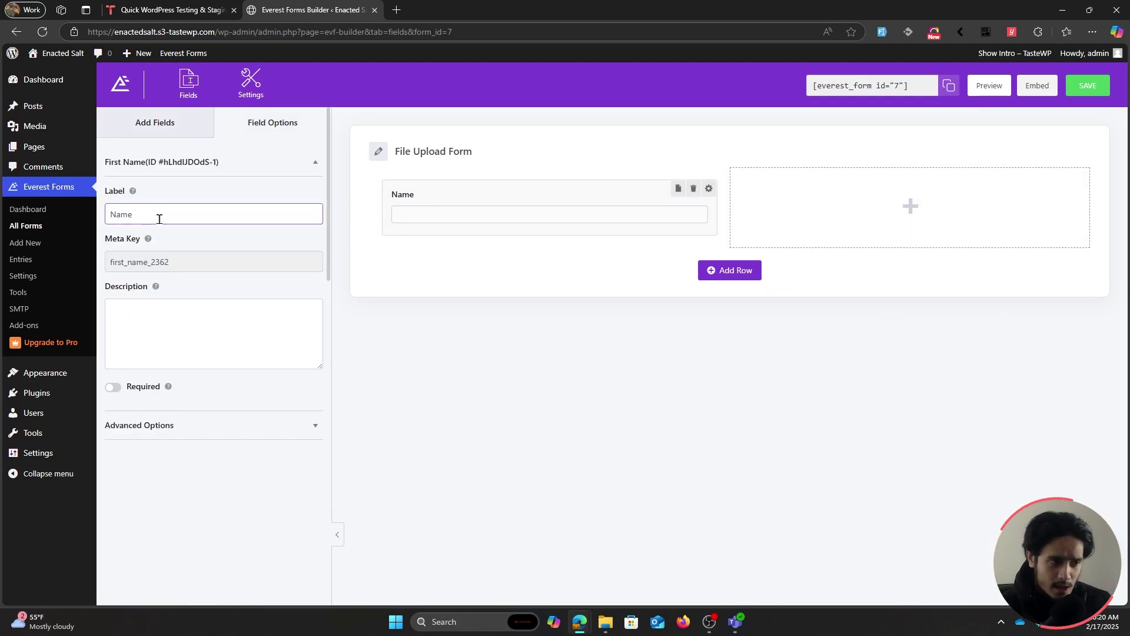
click(112, 217)
text(Fu)
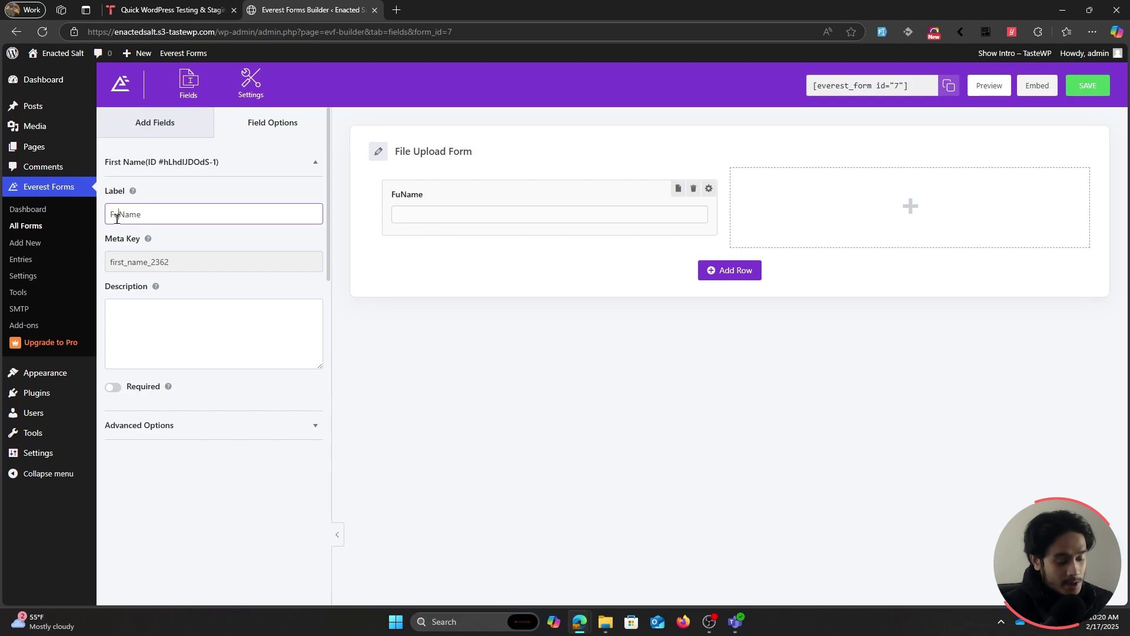
text(ll)
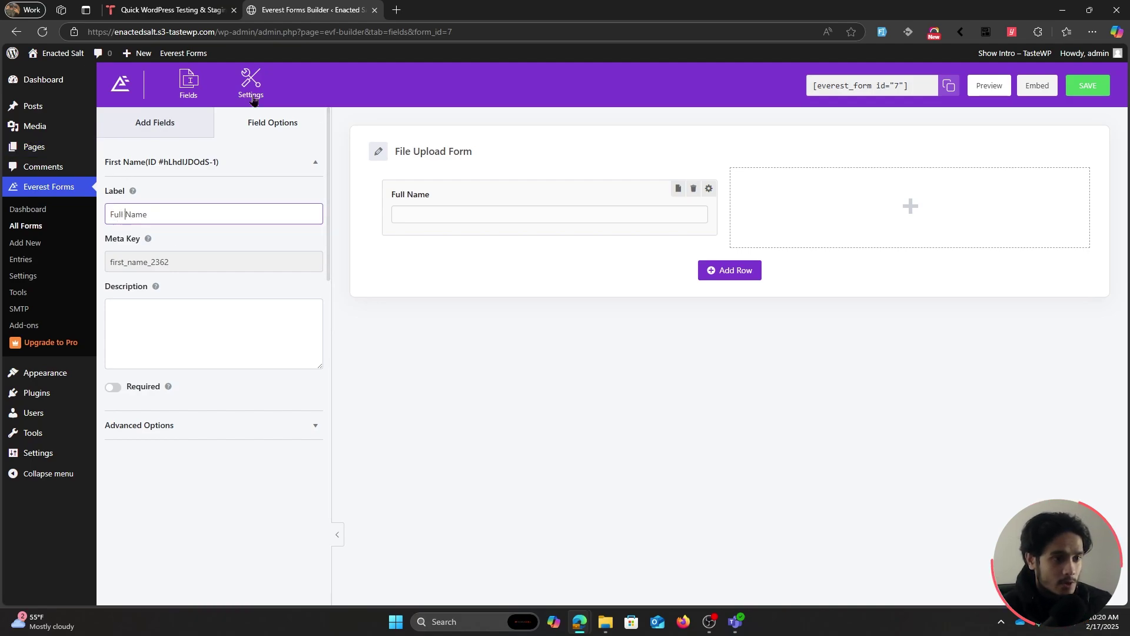
Step: Add an Email field beside Full Name and a Phone field in a new row
click(184, 133)
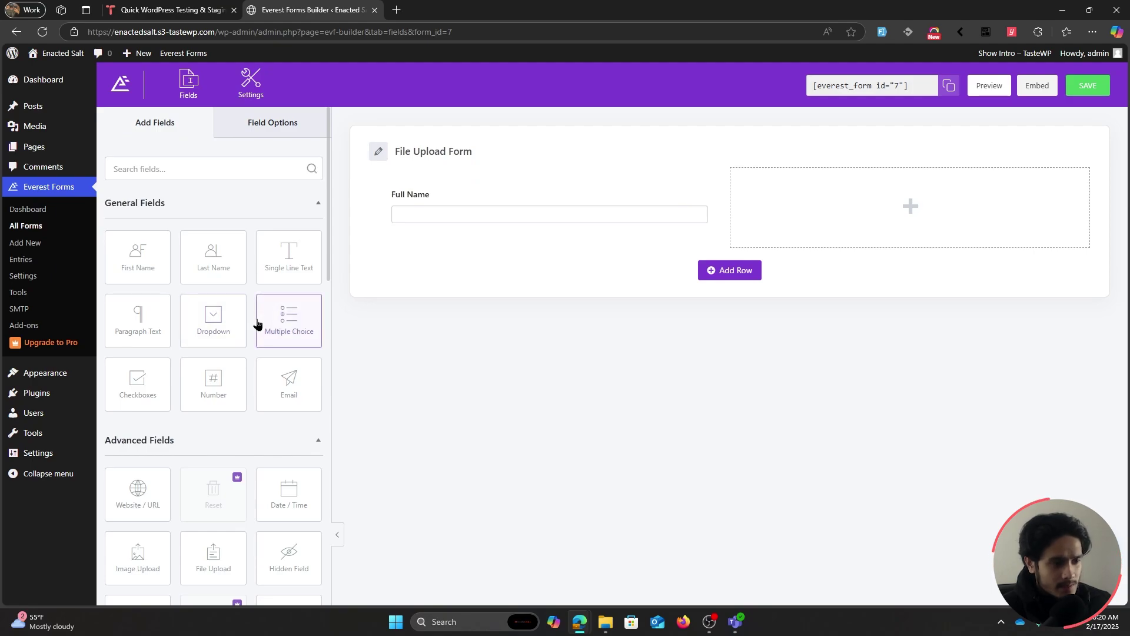
scroll(257, 324, down, 1)
drag(296, 334, 797, 212)
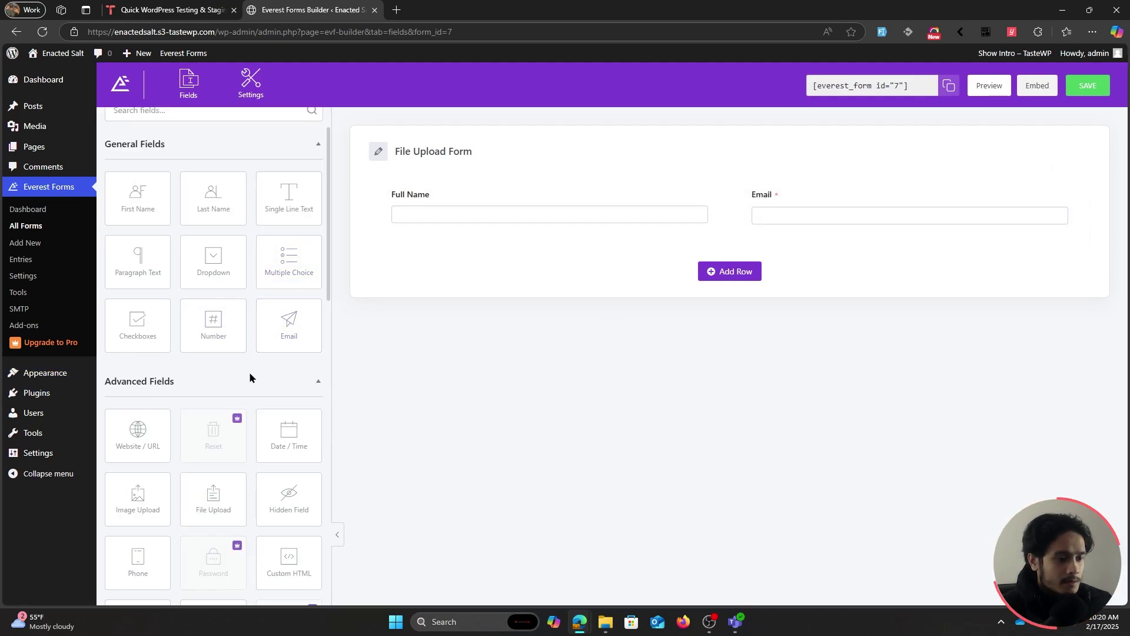
scroll(250, 375, down, 3)
drag(135, 389, 422, 264)
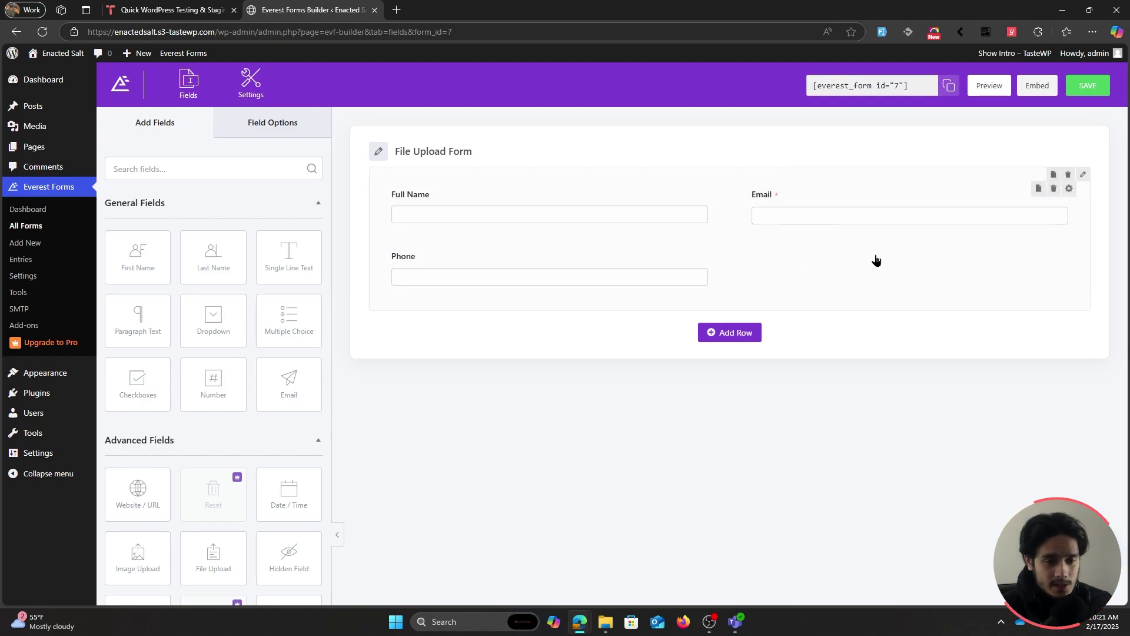
scroll(249, 343, down, 1)
scroll(250, 342, down, 2)
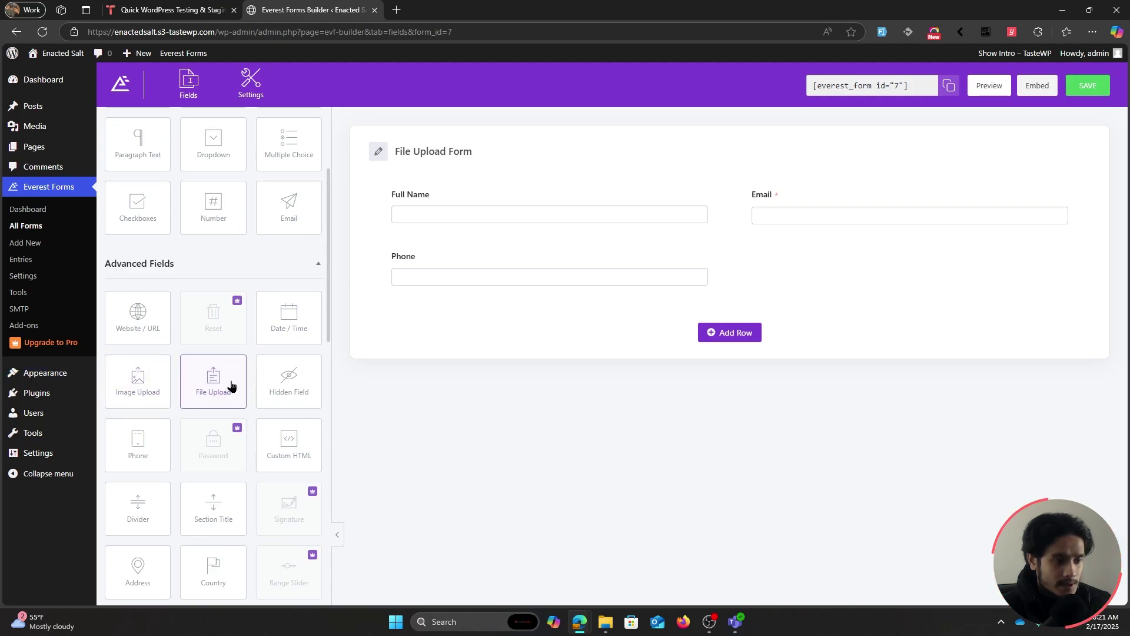
Step: Add a File Upload field beside Phone and open its label and description options
drag(205, 402, 802, 284)
click(785, 257)
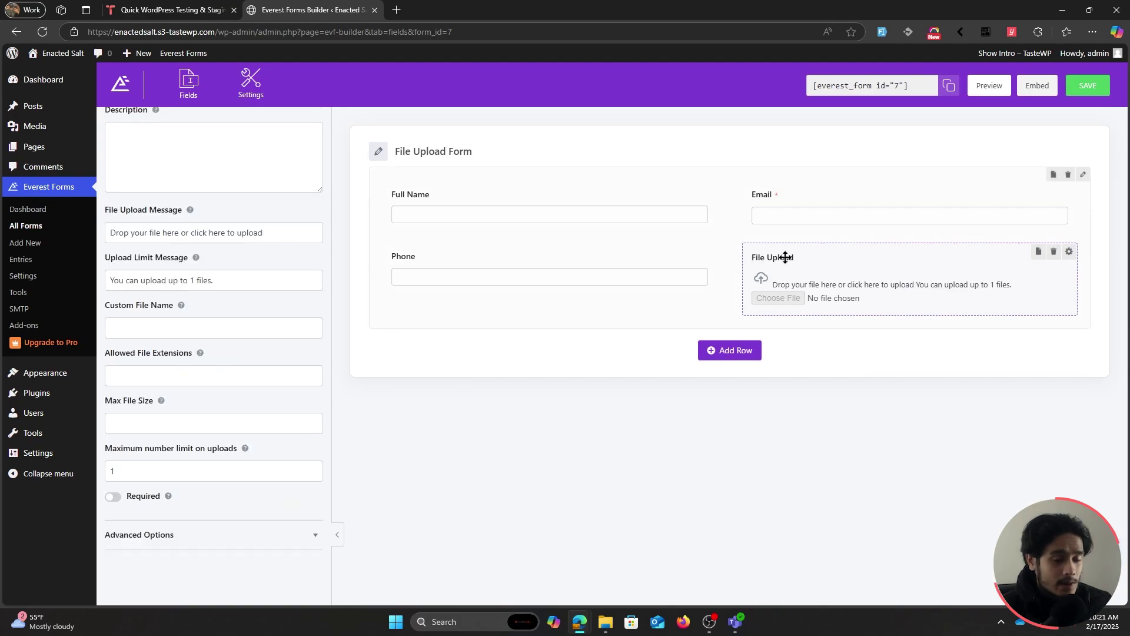
scroll(190, 389, up, 3)
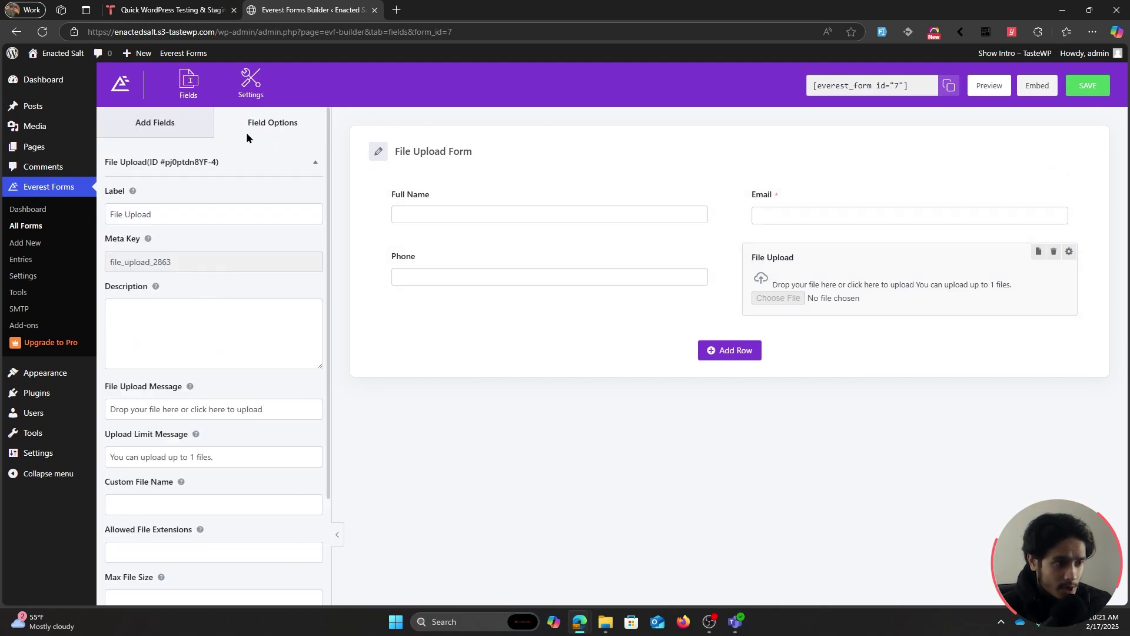
click(190, 216)
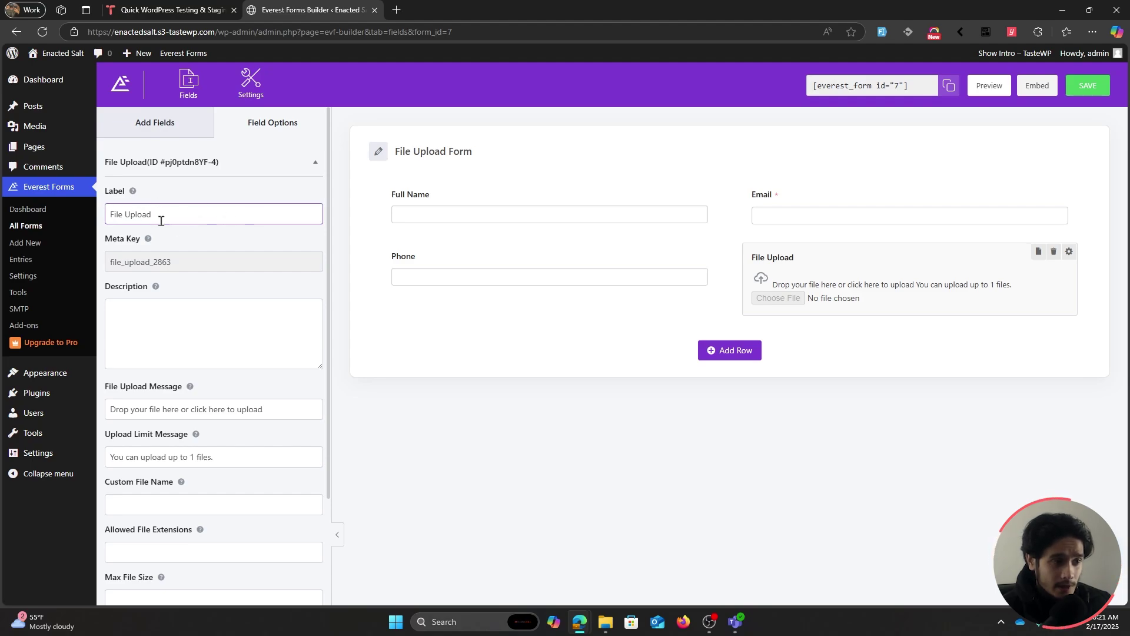
scroll(182, 247, down, 1)
click(181, 249)
text(tetetet)
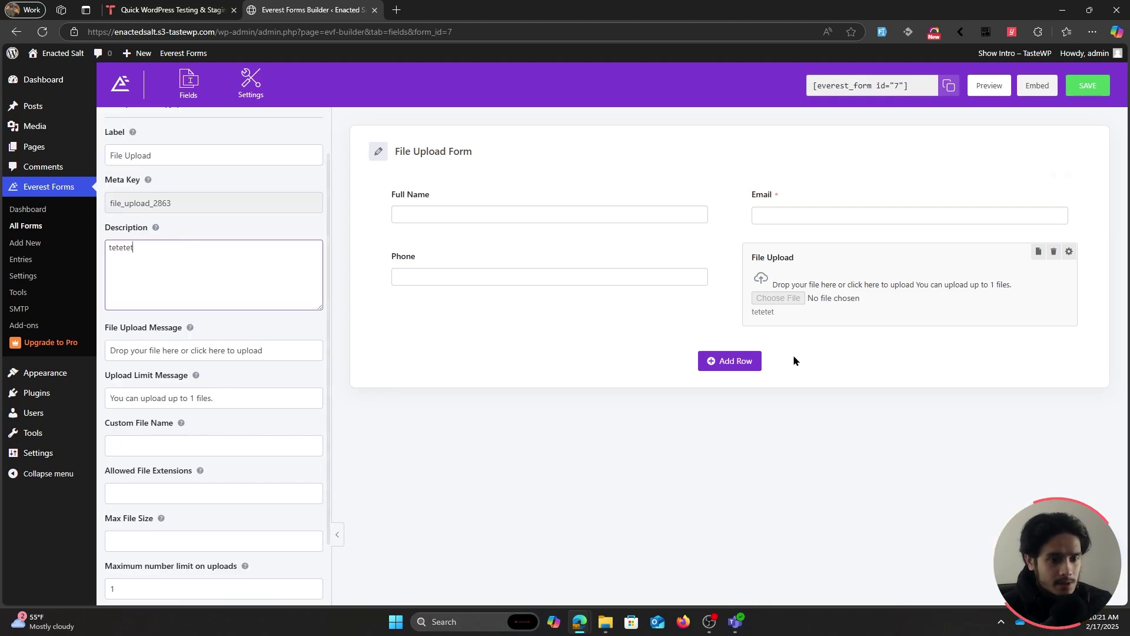
double_click(152, 252)
key(BackSpace)
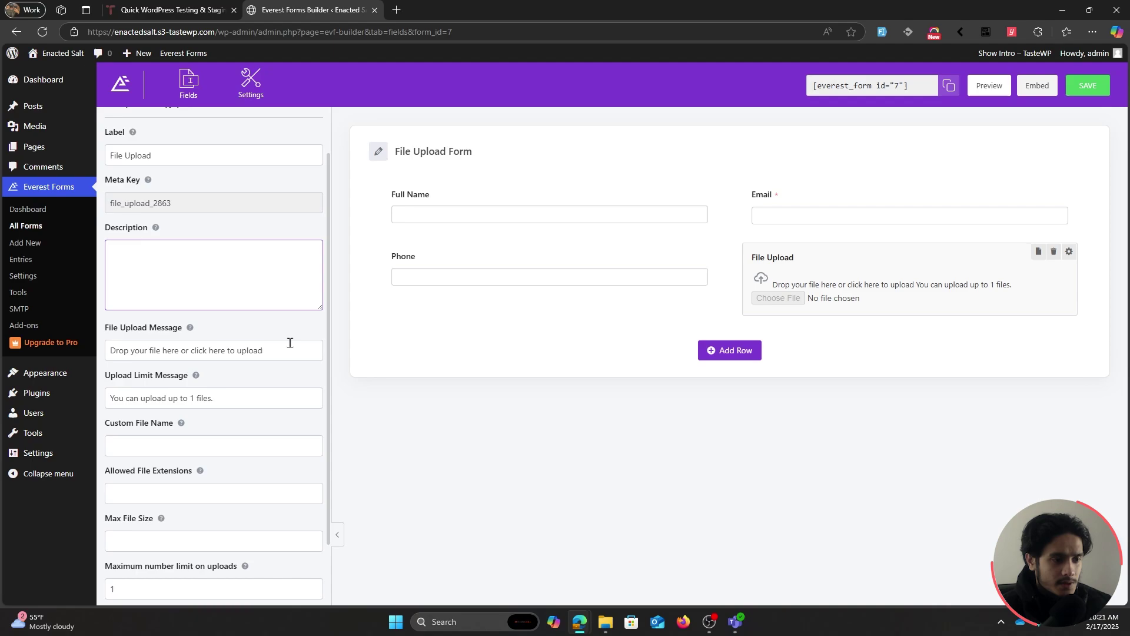
Step: Make the File Upload field required, allowing pdf,png,jpg with a max file size of 2
click(290, 342)
scroll(281, 266, down, 1)
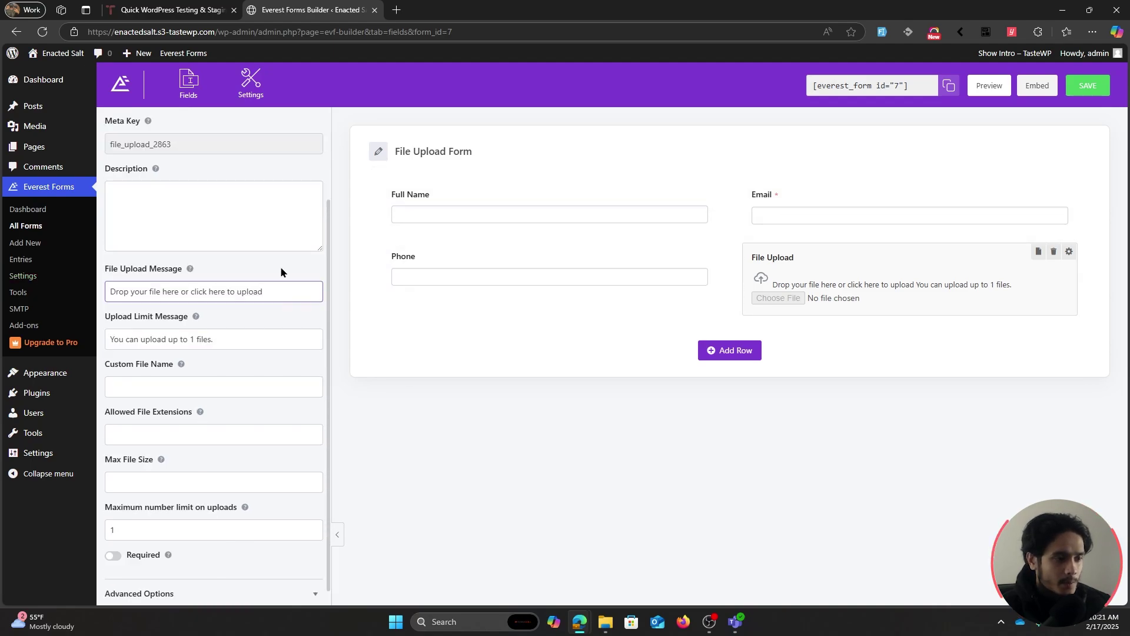
scroll(280, 271, down, 1)
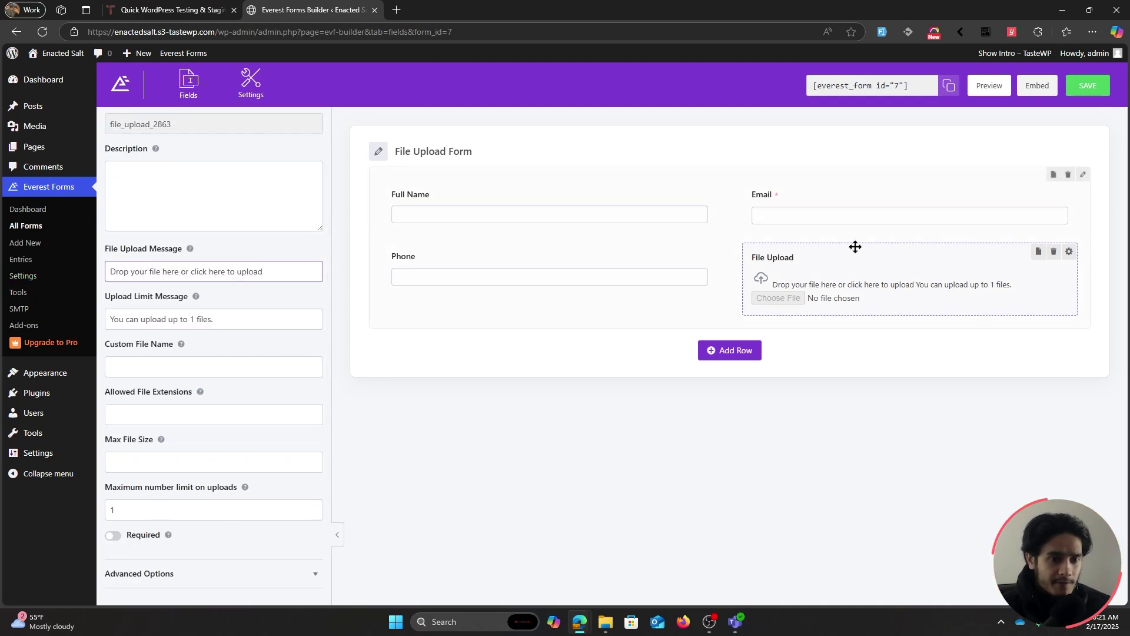
click(114, 545)
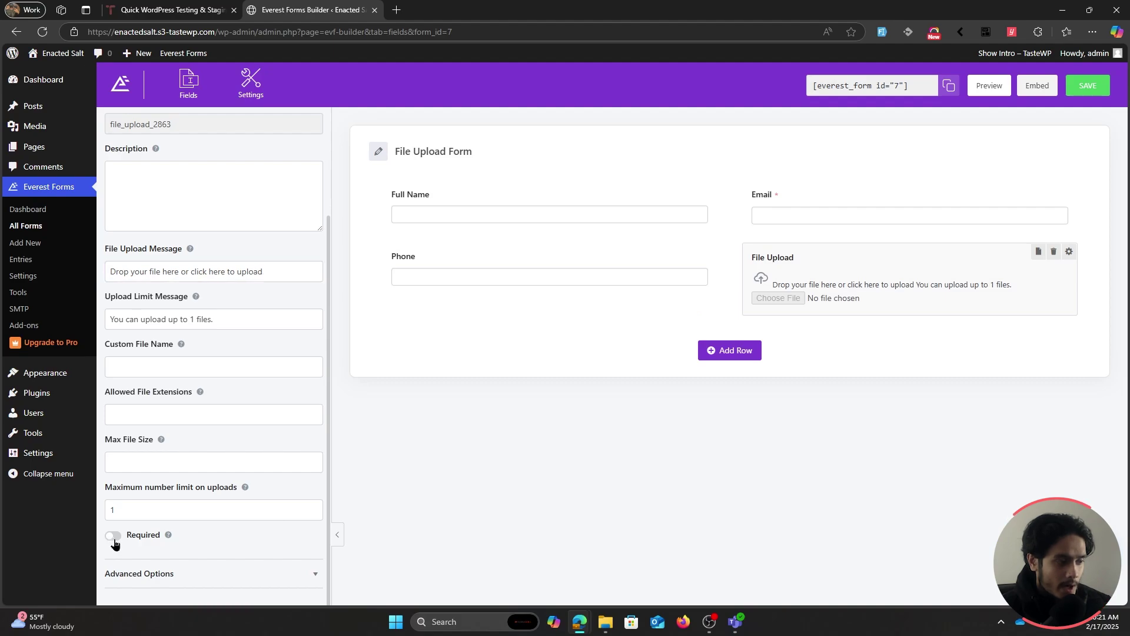
click(113, 536)
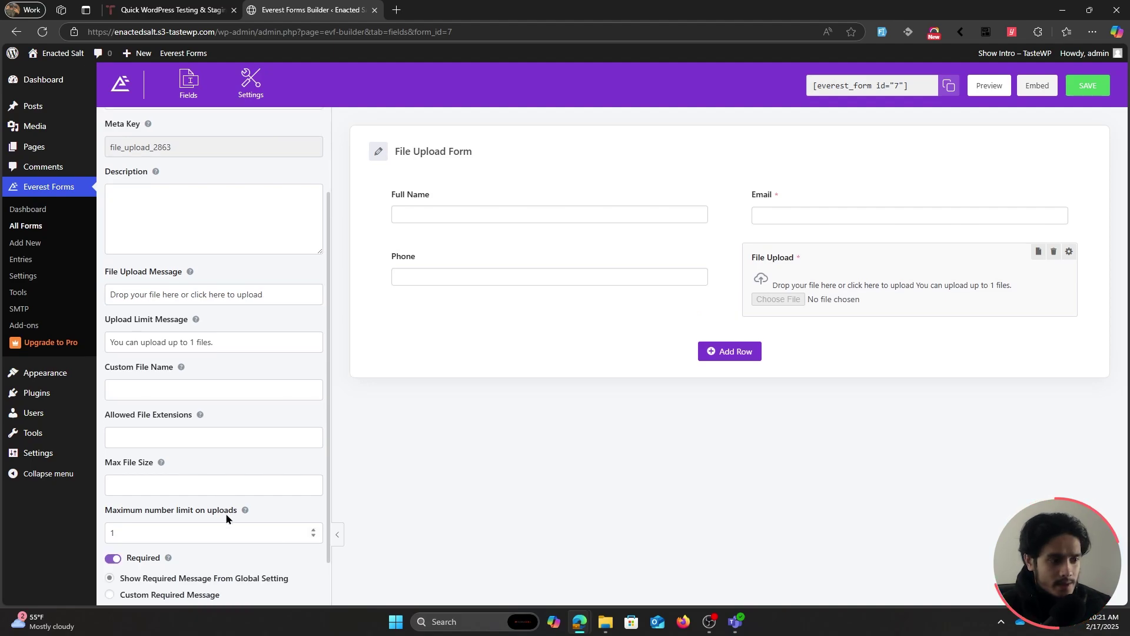
click(199, 442)
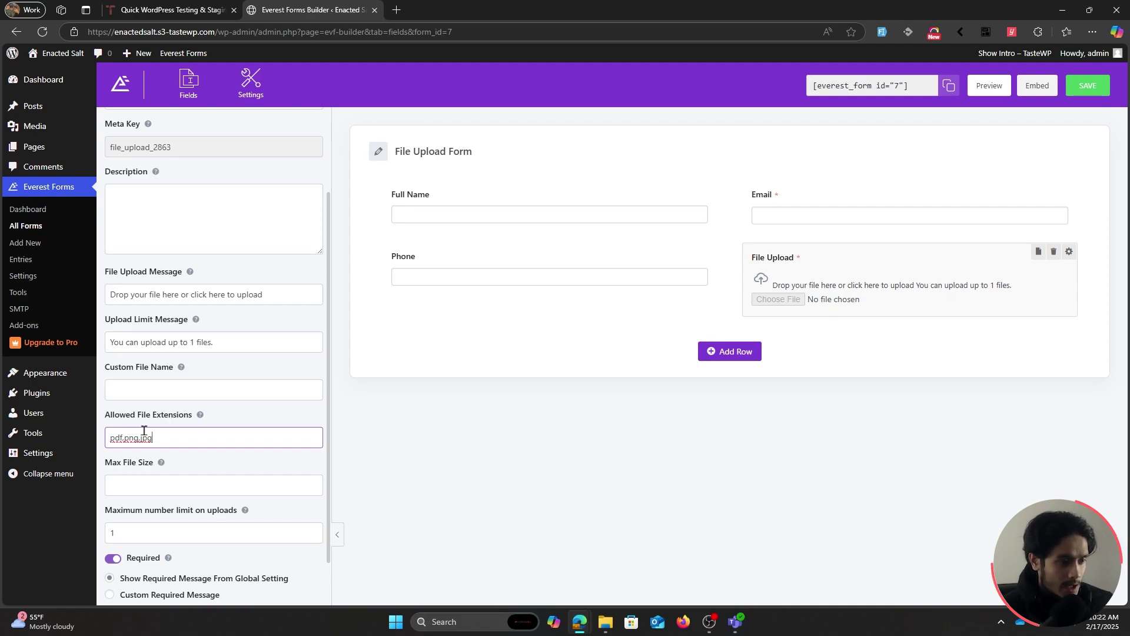
drag(107, 438, 219, 431)
click(224, 431)
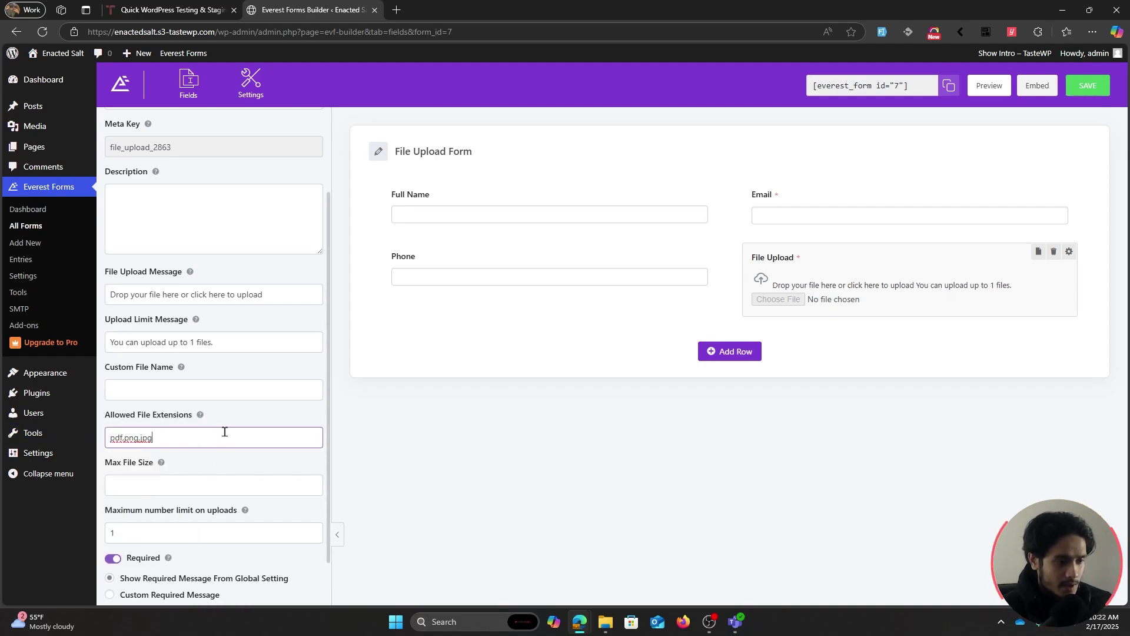
key(Tab)
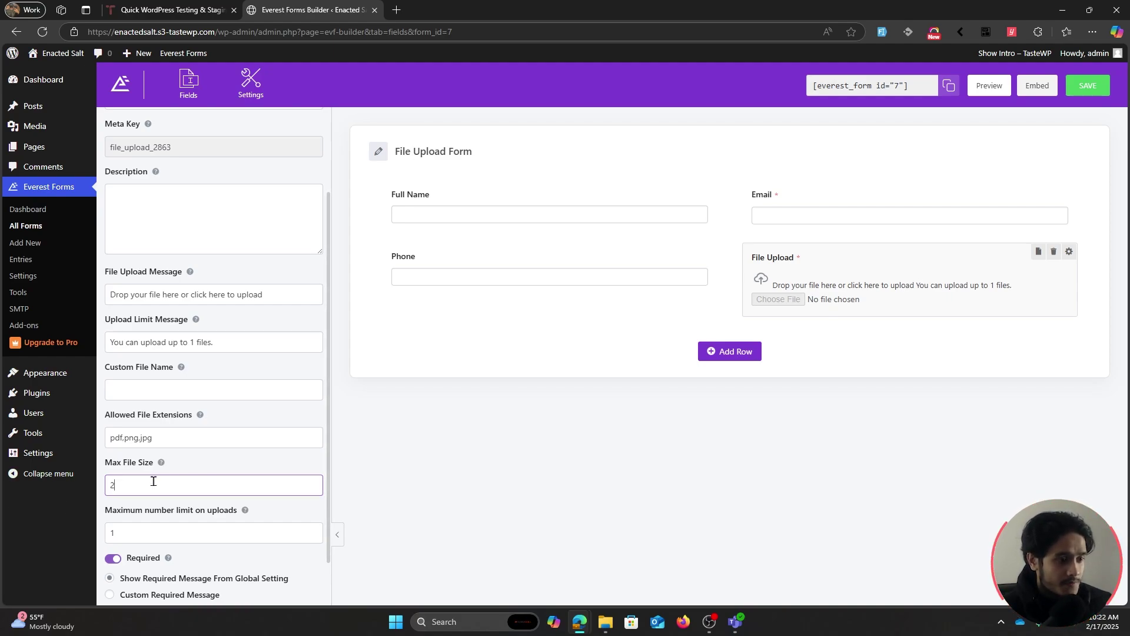
Step: Make the Phone field required and relabel it 'Mobile No.'
click(510, 264)
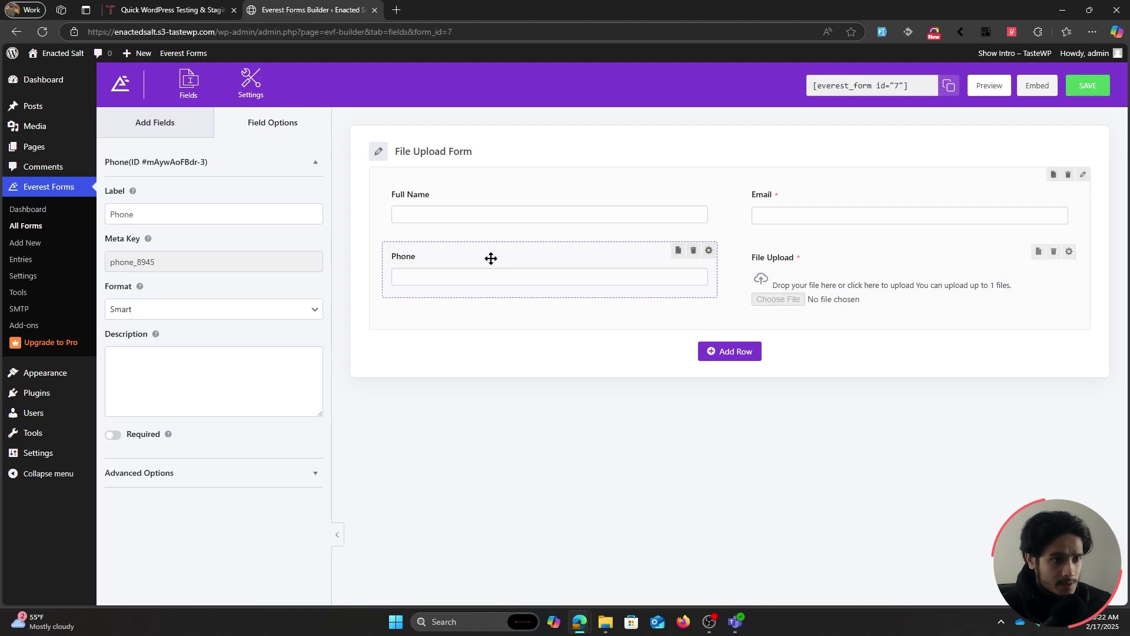
click(112, 435)
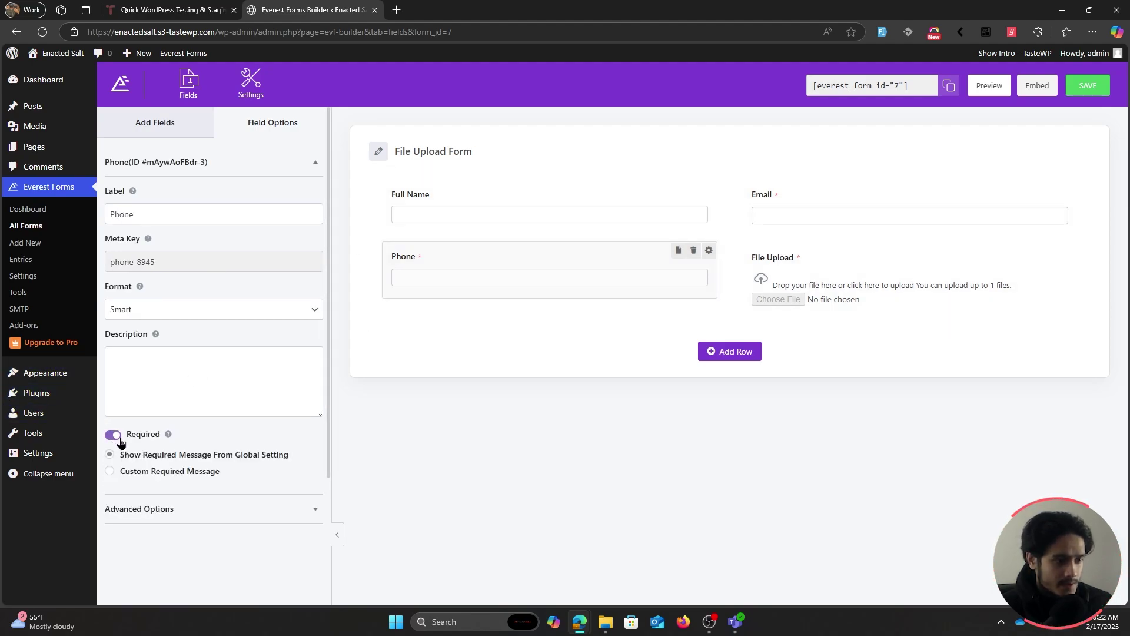
drag(138, 214, 92, 216)
text(Mobile No.)
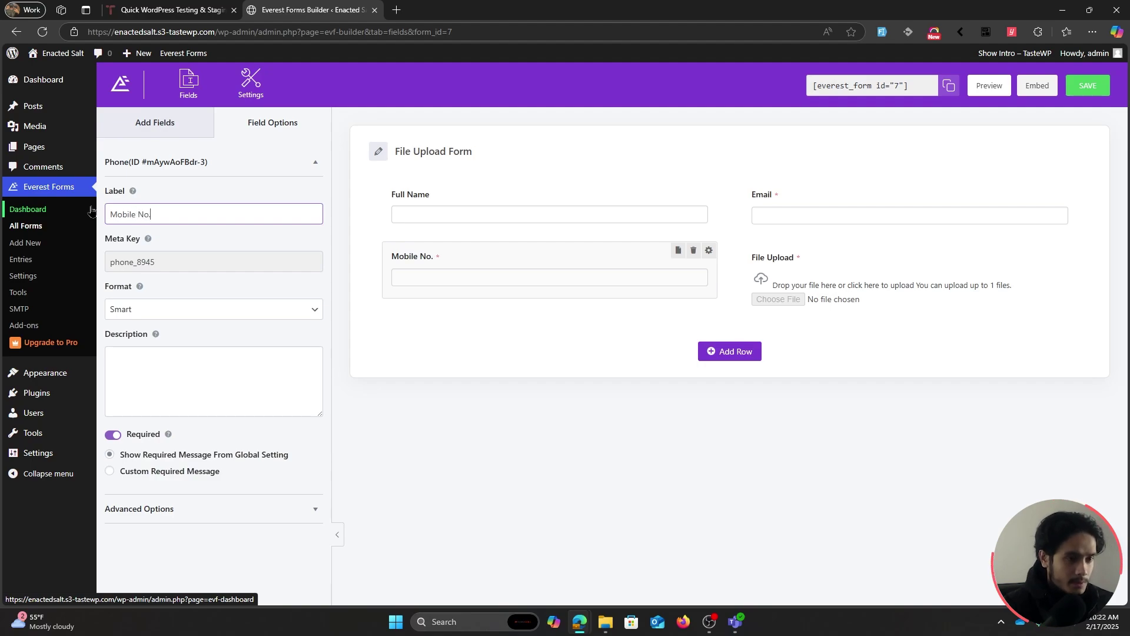
Step: Make Full Name required as well and save the form
click(499, 197)
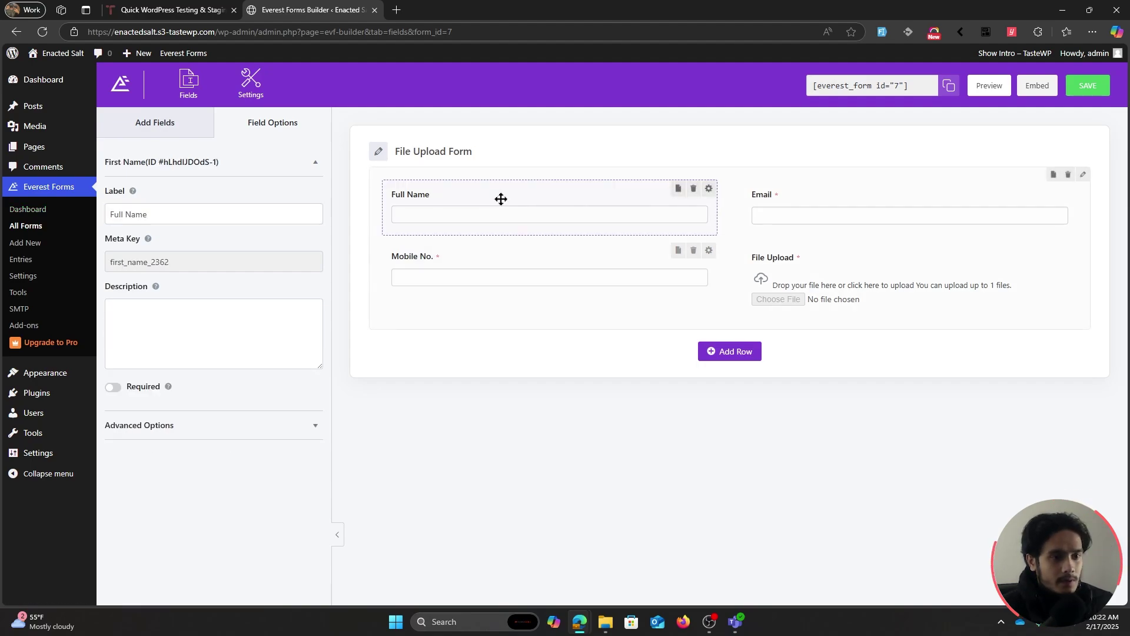
click(115, 391)
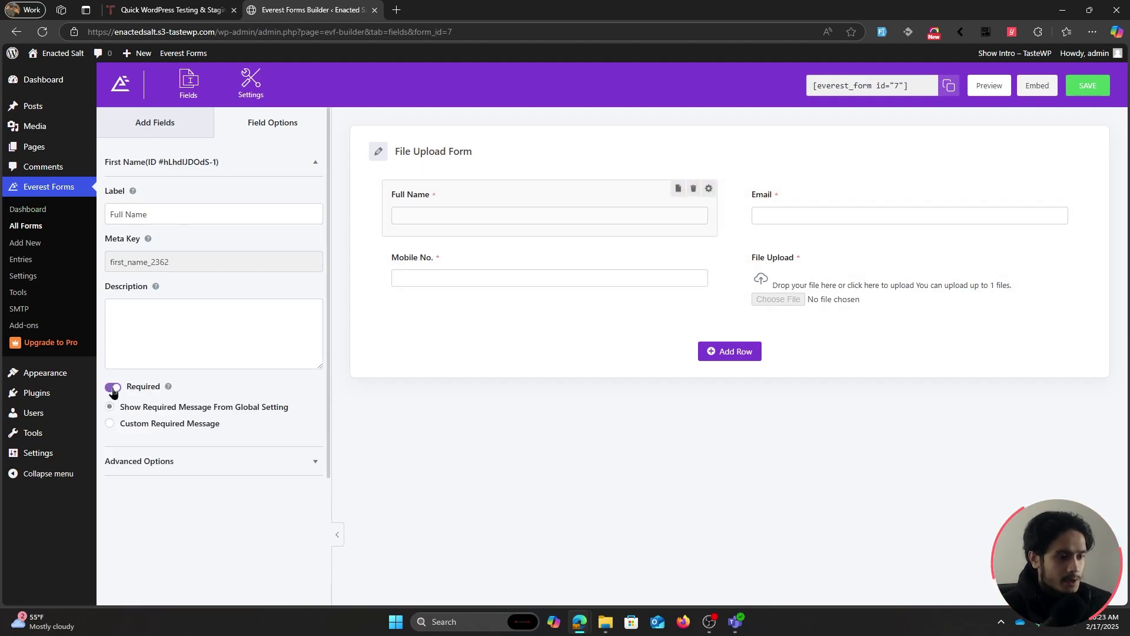
click(170, 122)
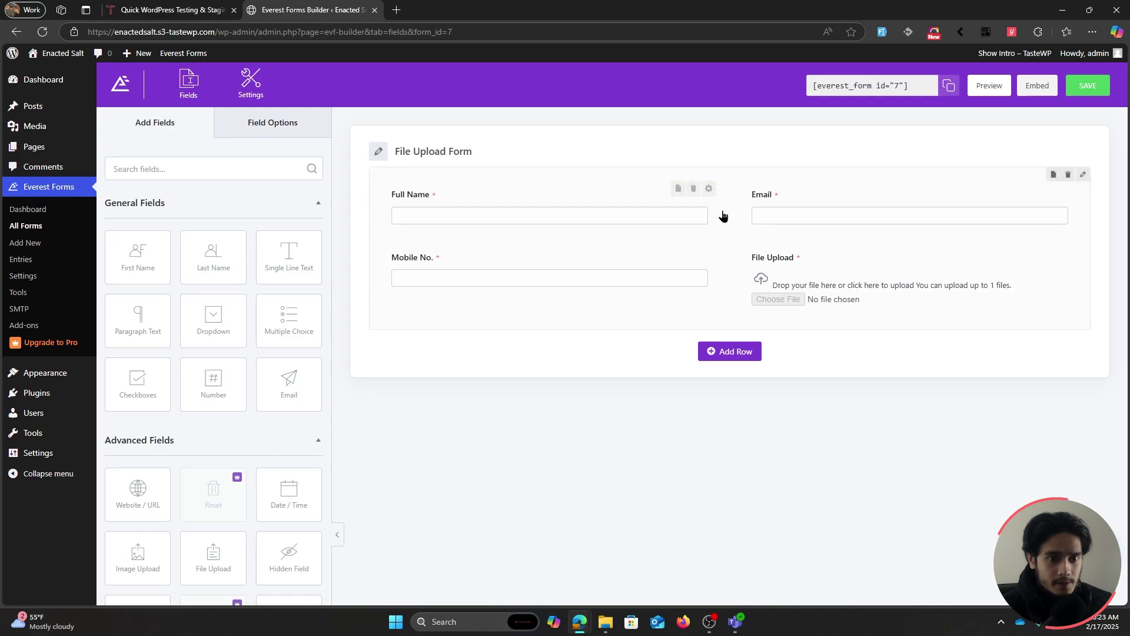
click(1088, 85)
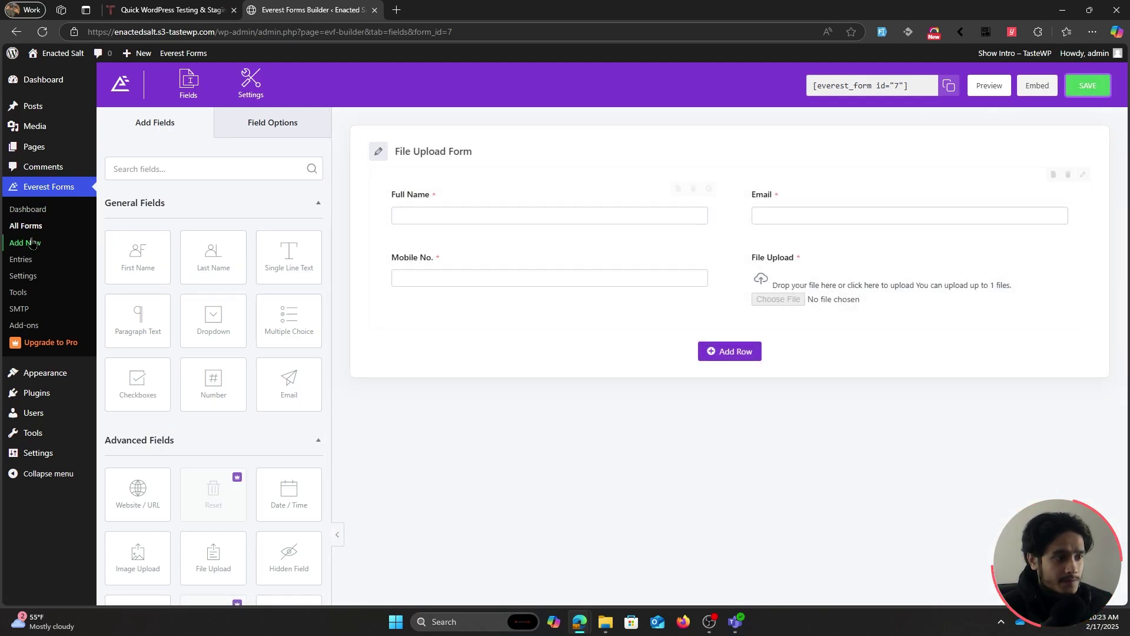
Step: Create a new page titled 'Home'
mouse_move(63, 145)
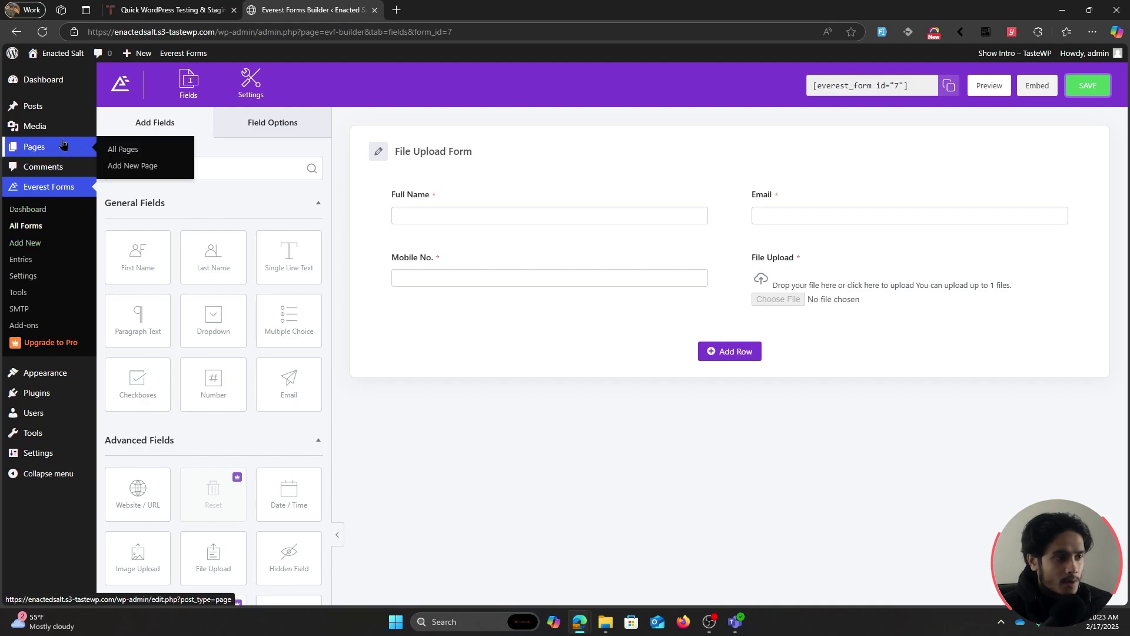
click(136, 150)
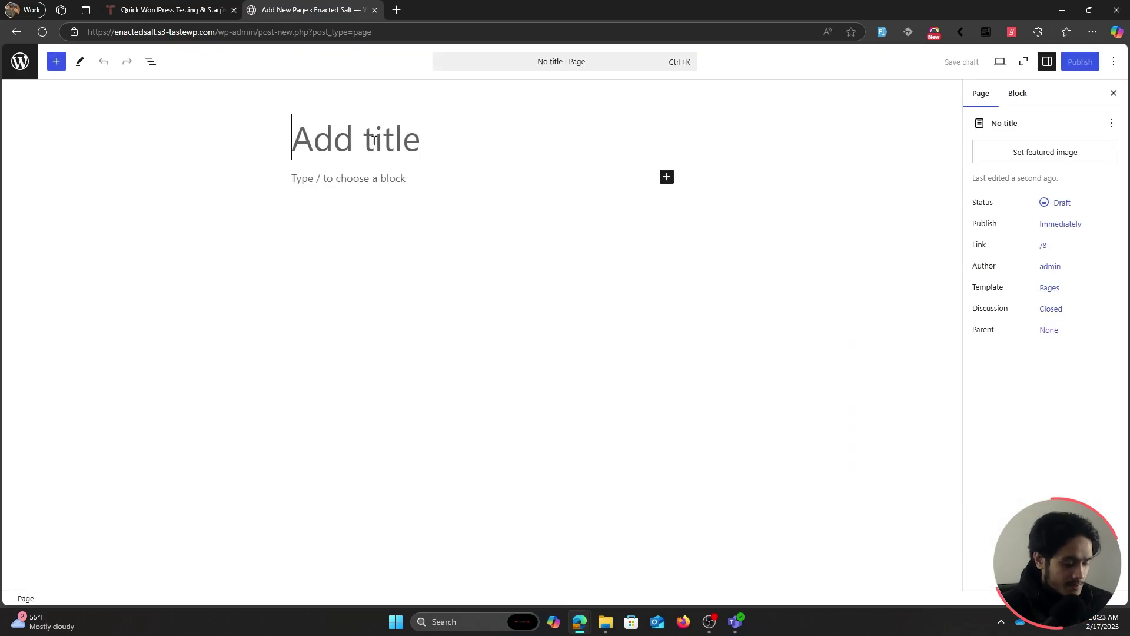
text(Home)
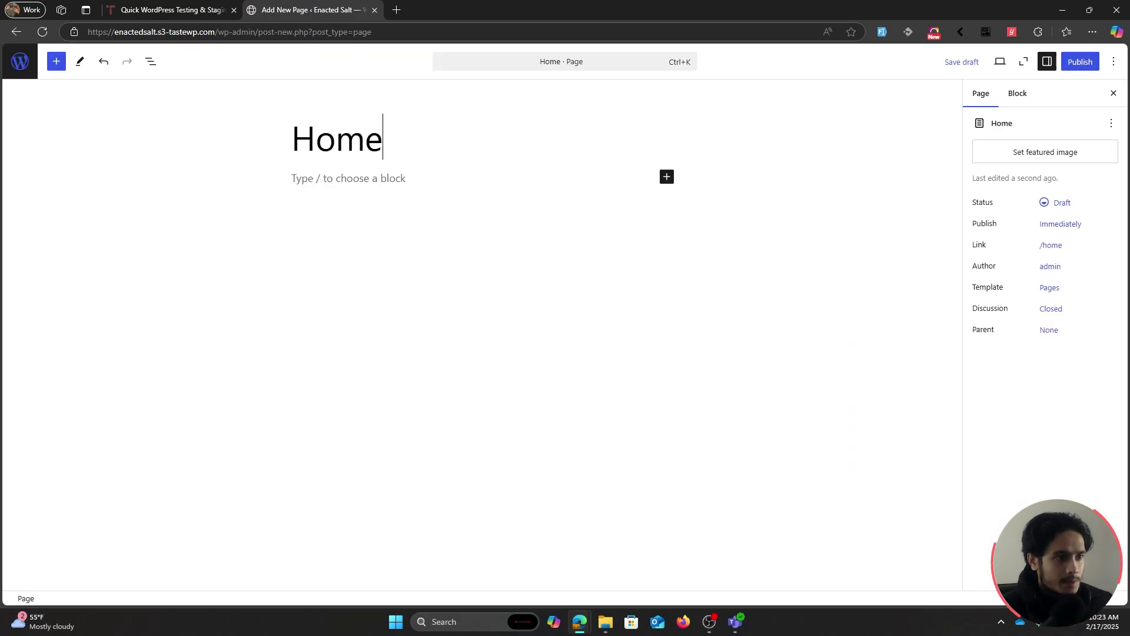
Step: Embed File Upload Form through an Everest Form block and publish the page
click(57, 62)
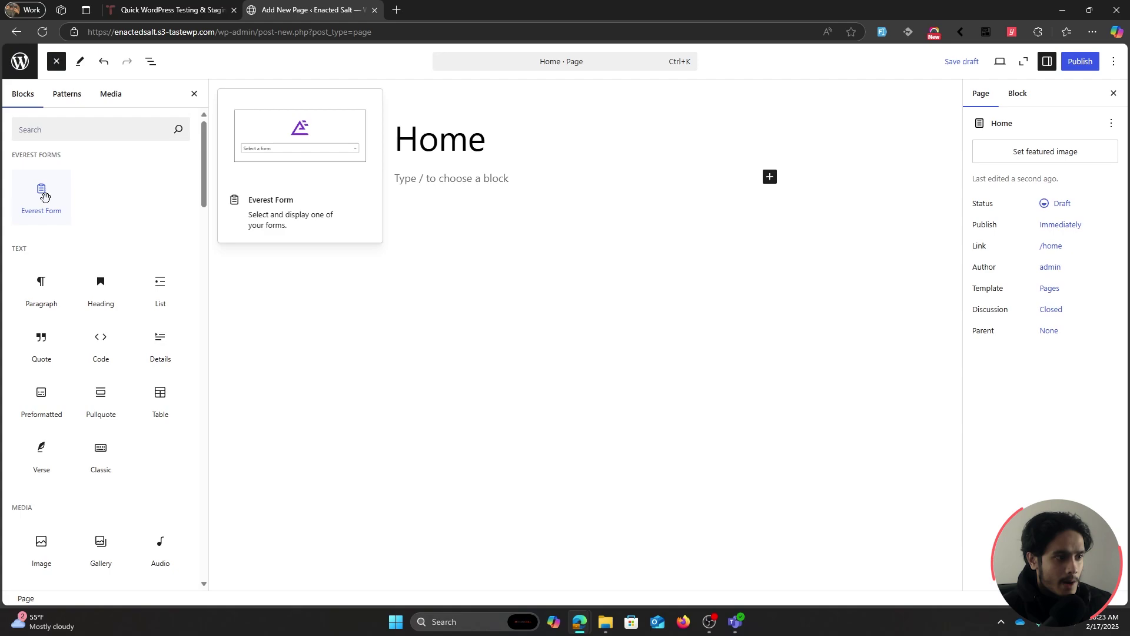
drag(41, 186, 469, 181)
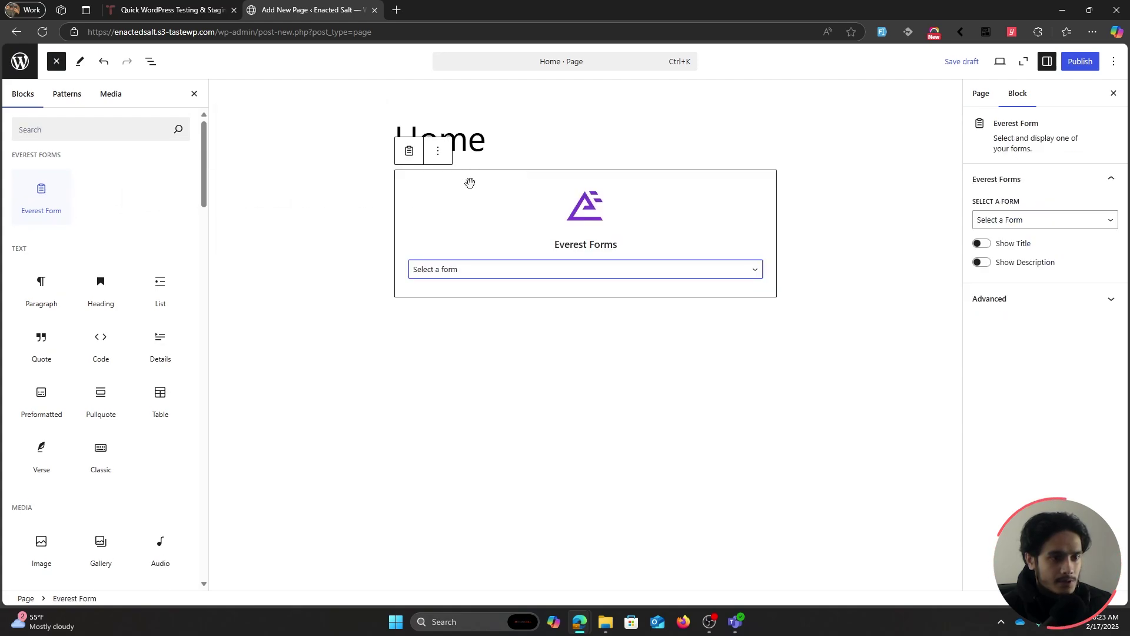
click(531, 268)
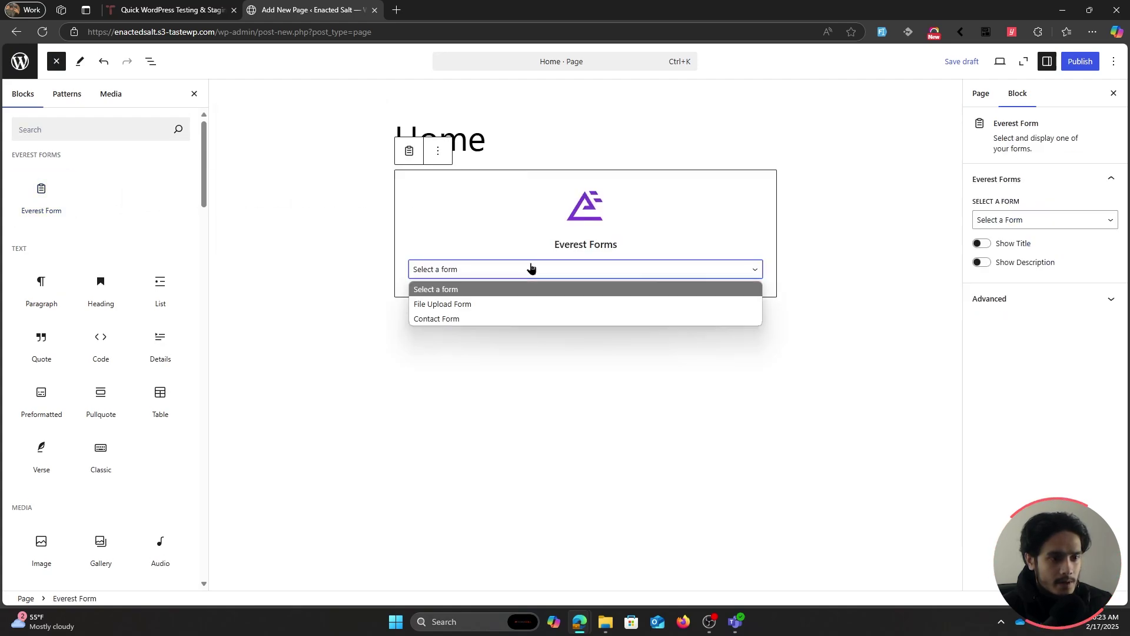
click(476, 311)
click(1080, 61)
click(1079, 61)
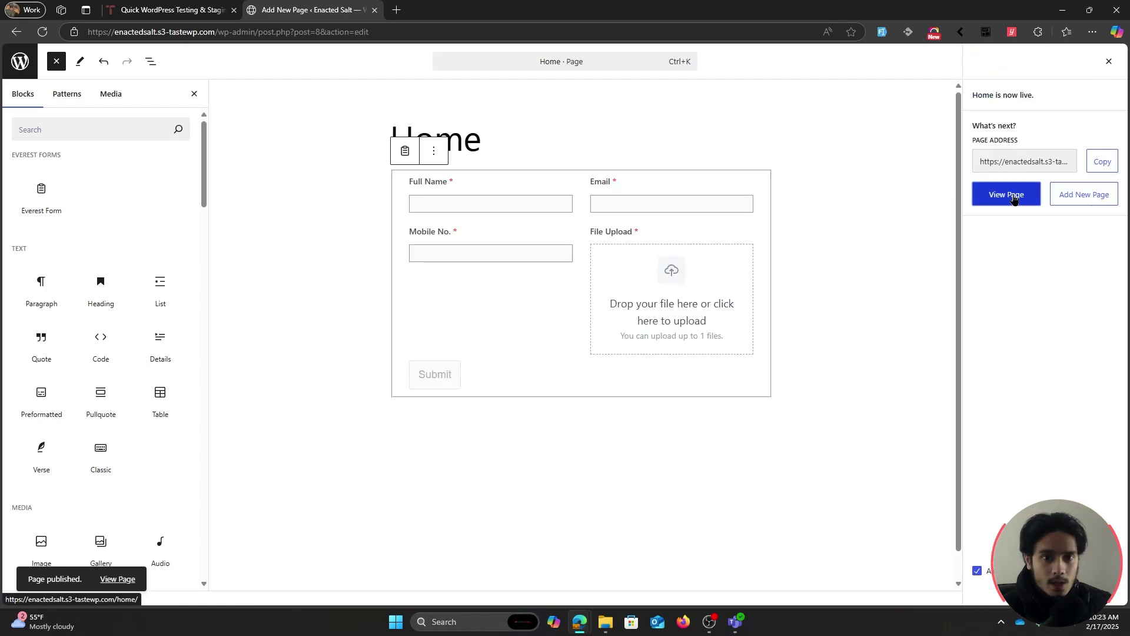
Step: On the live Home page, autofill sample details, attach 'What are permalinks.jpg' and submit
click(1008, 195)
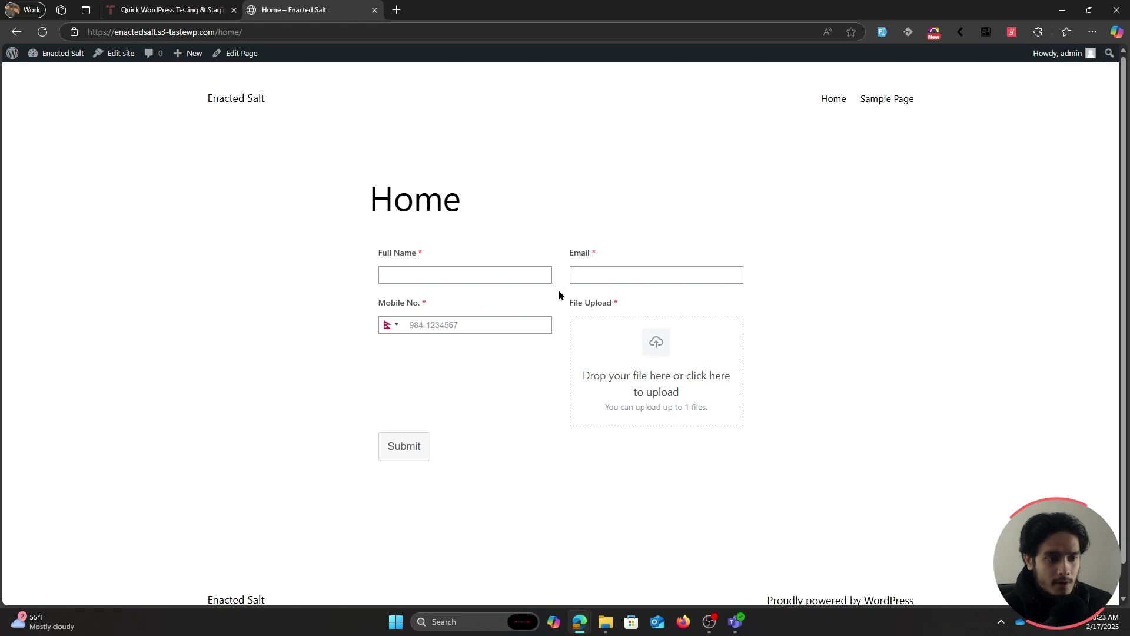
click(882, 32)
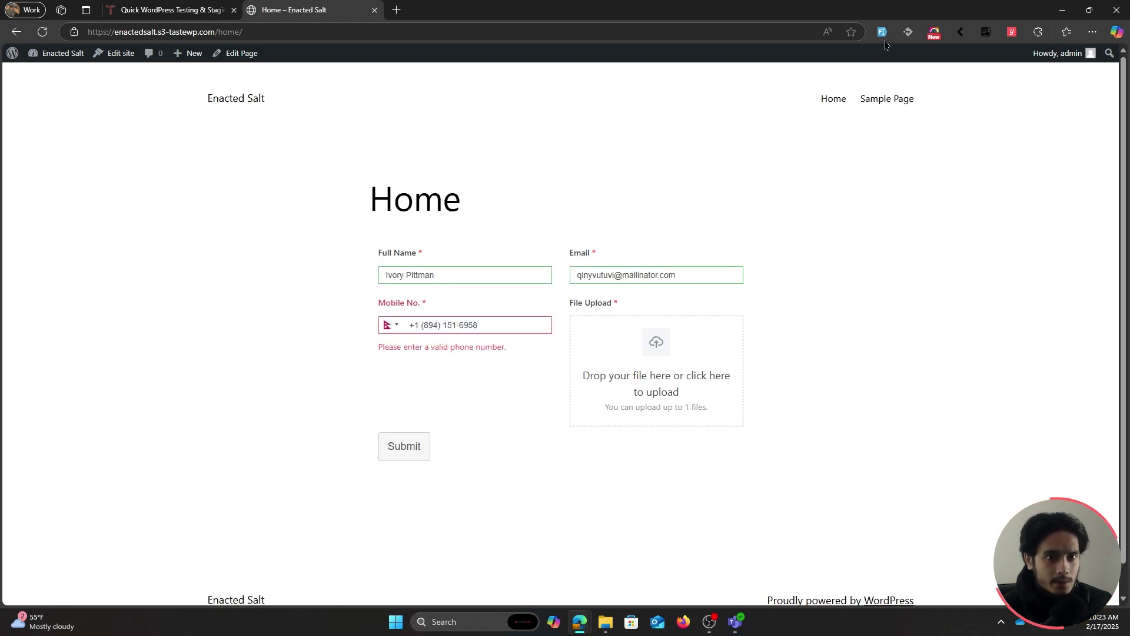
click(882, 33)
click(643, 339)
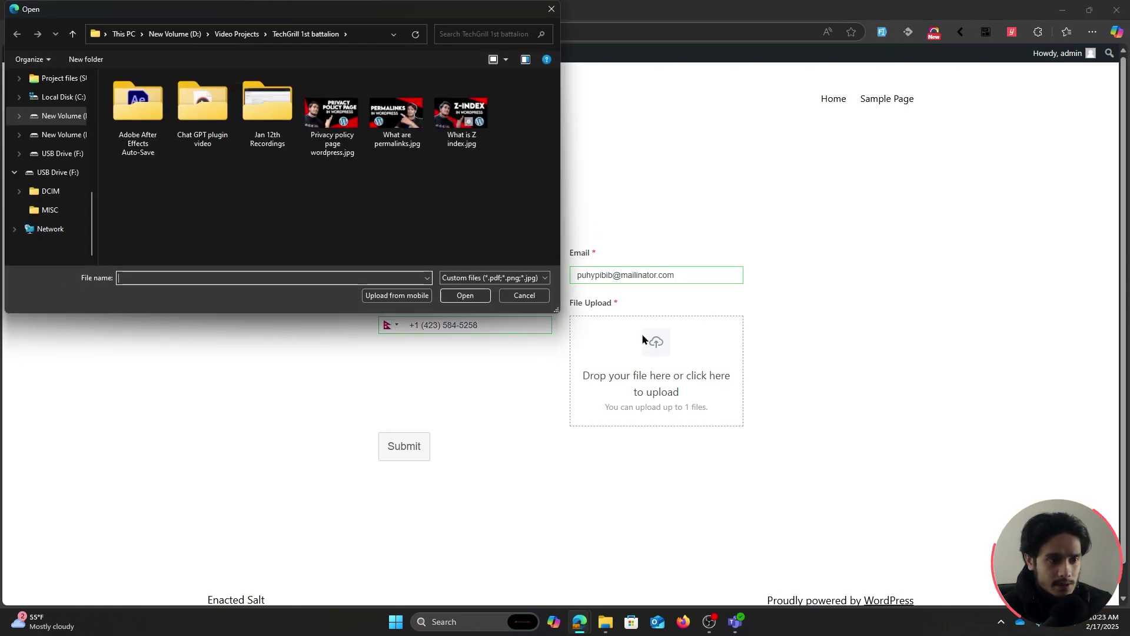
click(398, 112)
click(464, 295)
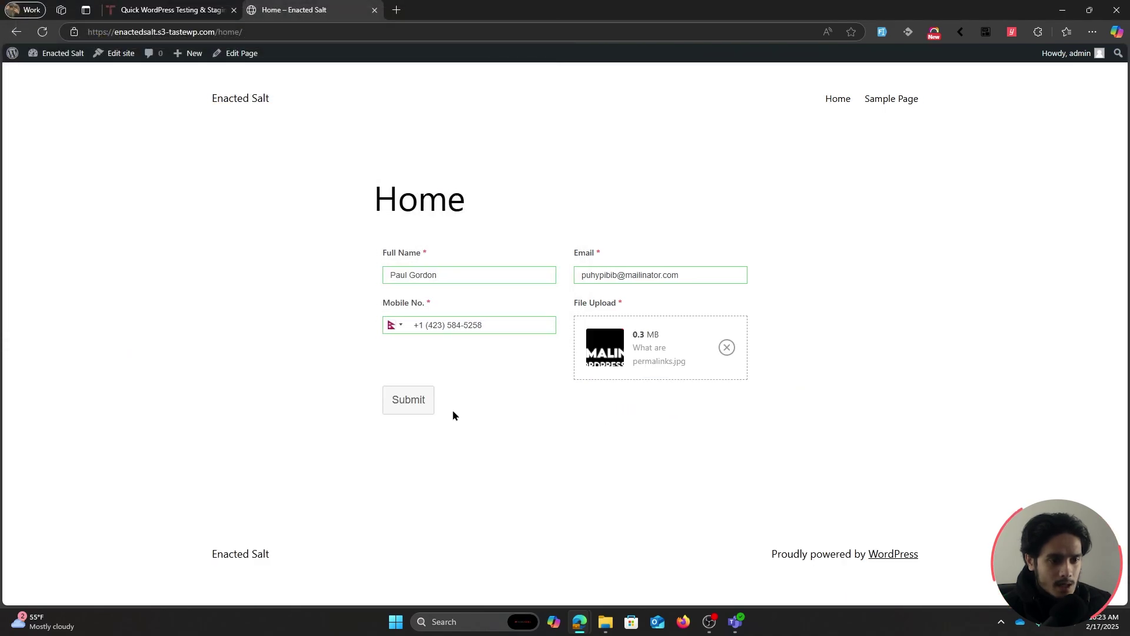
click(406, 403)
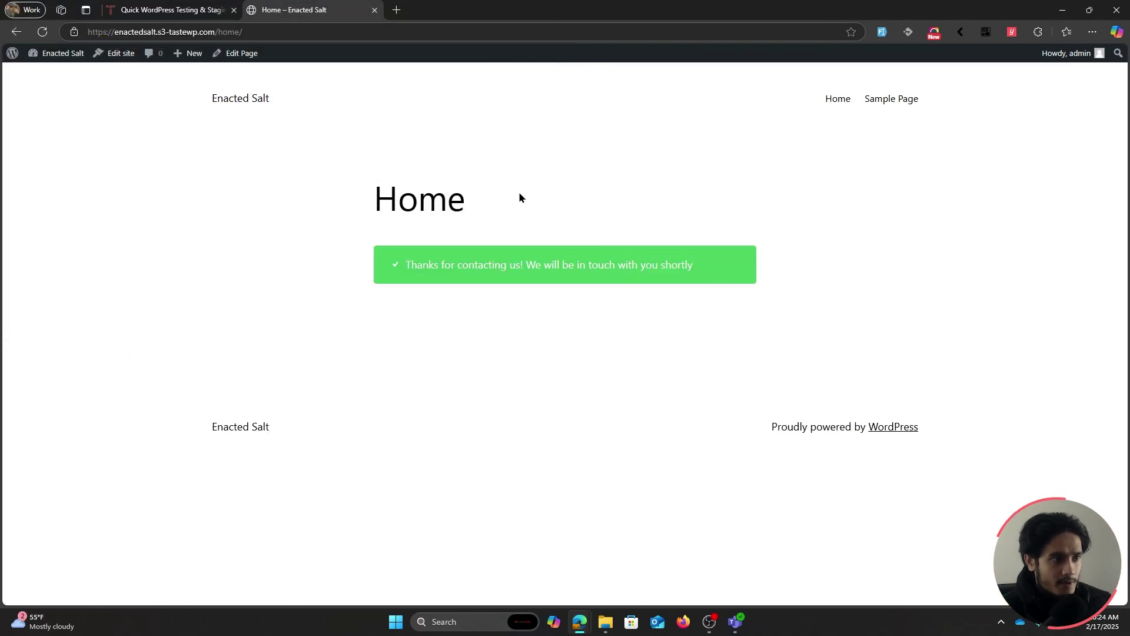
Step: Open Everest Forms Entries and view the submitted entry's full details
mouse_move(13, 54)
click(36, 72)
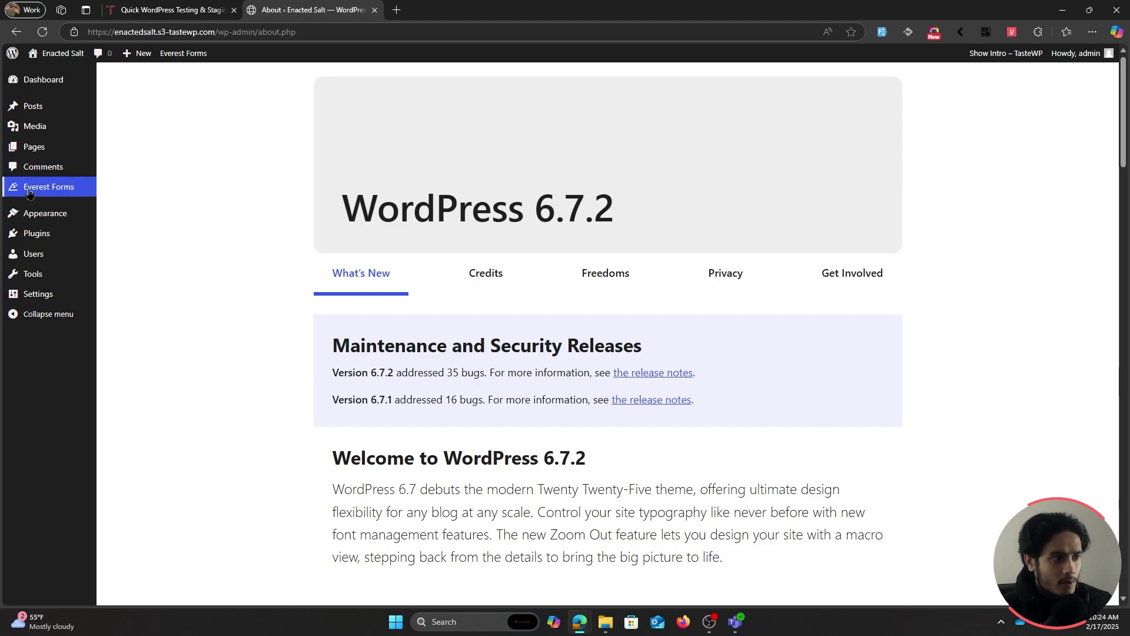
mouse_move(29, 193)
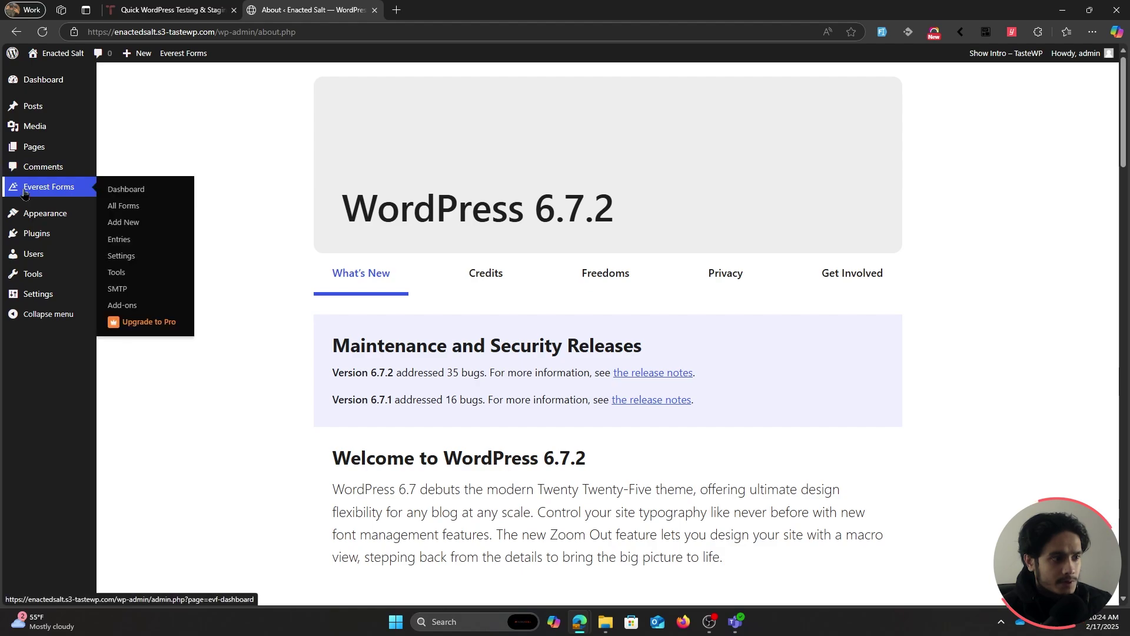
click(149, 244)
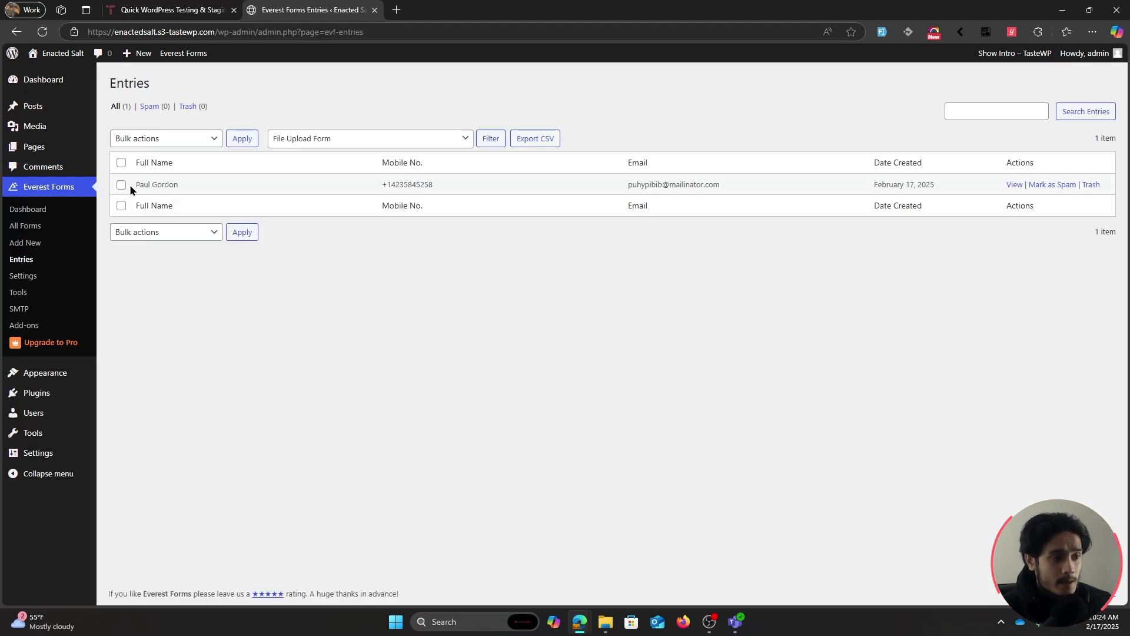
drag(133, 187, 776, 192)
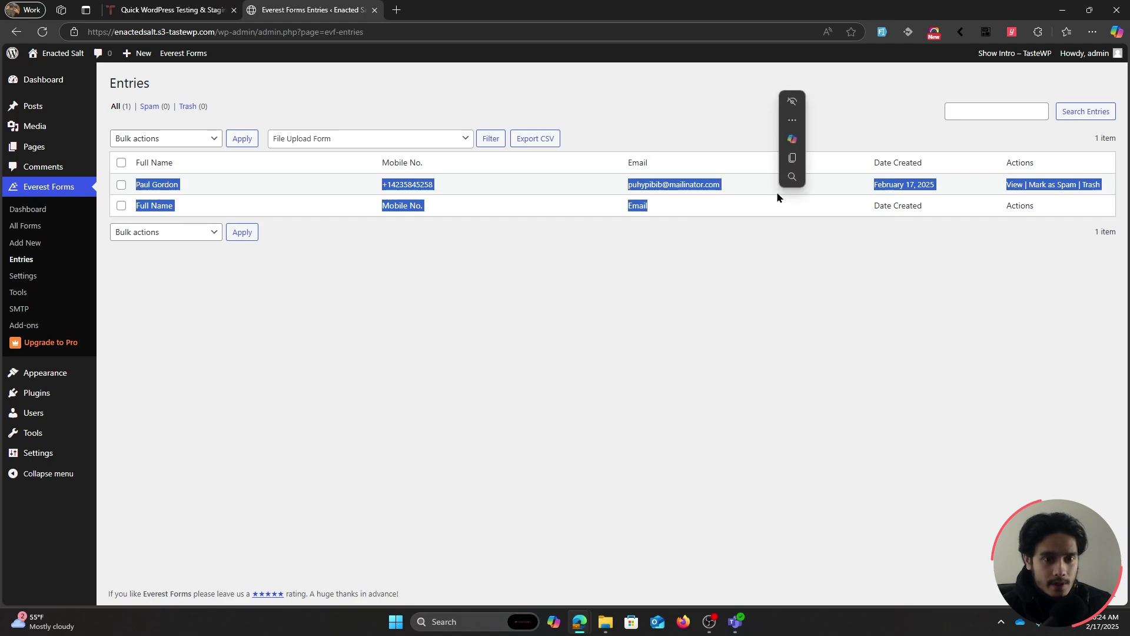
click(776, 192)
click(1014, 185)
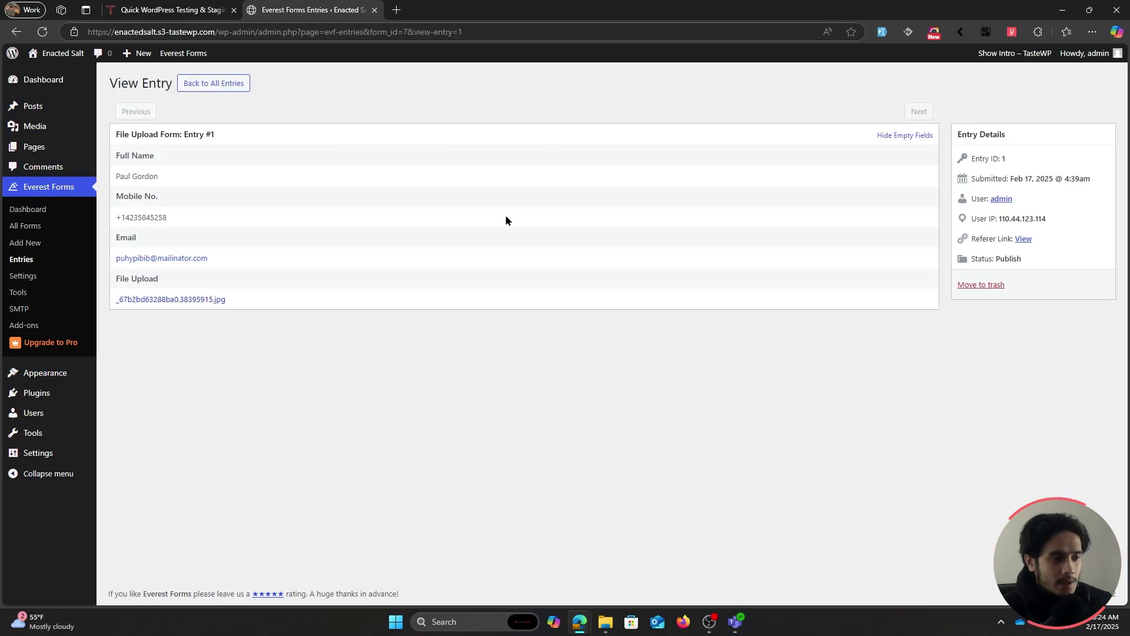
Step: Check the uploaded image in a separate tab, close it, and return to All Forms
middle_click(194, 302)
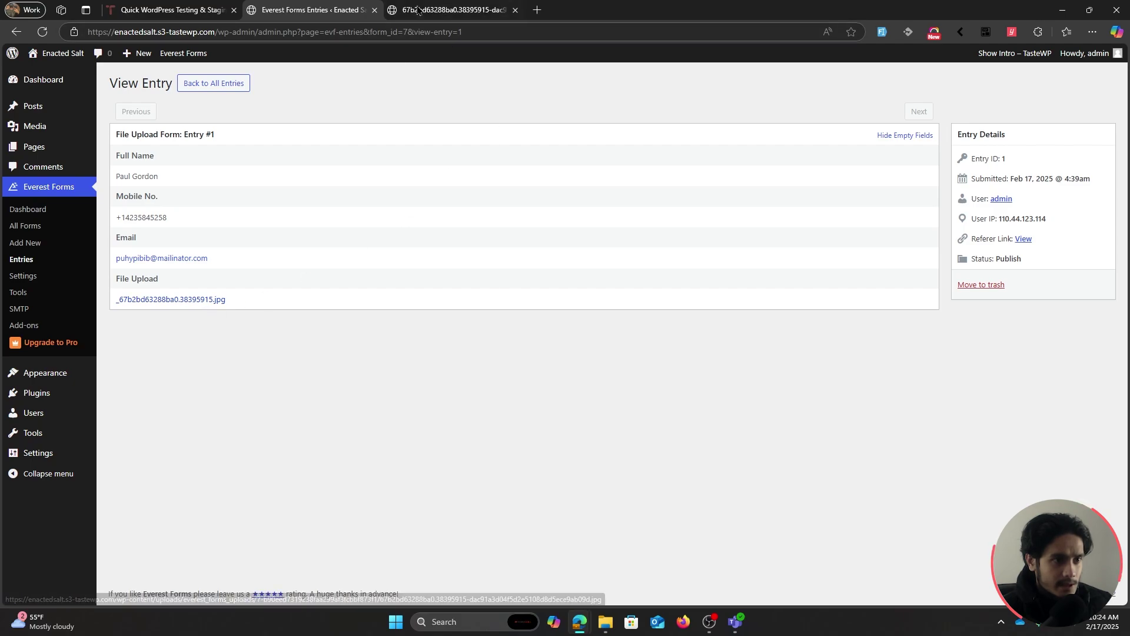
click(515, 10)
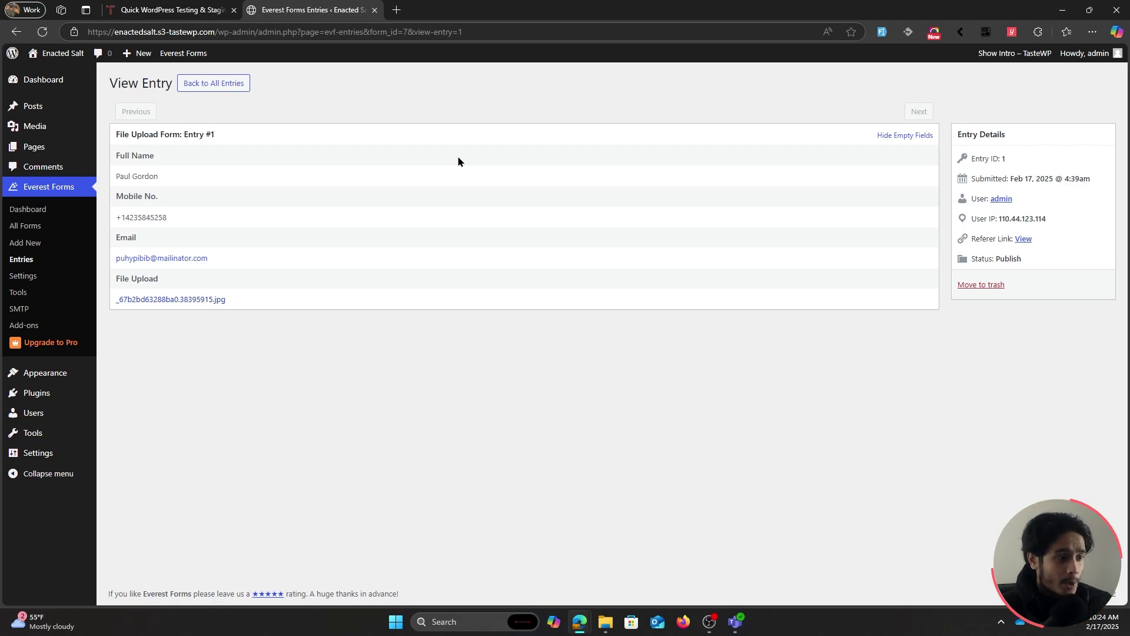
click(57, 226)
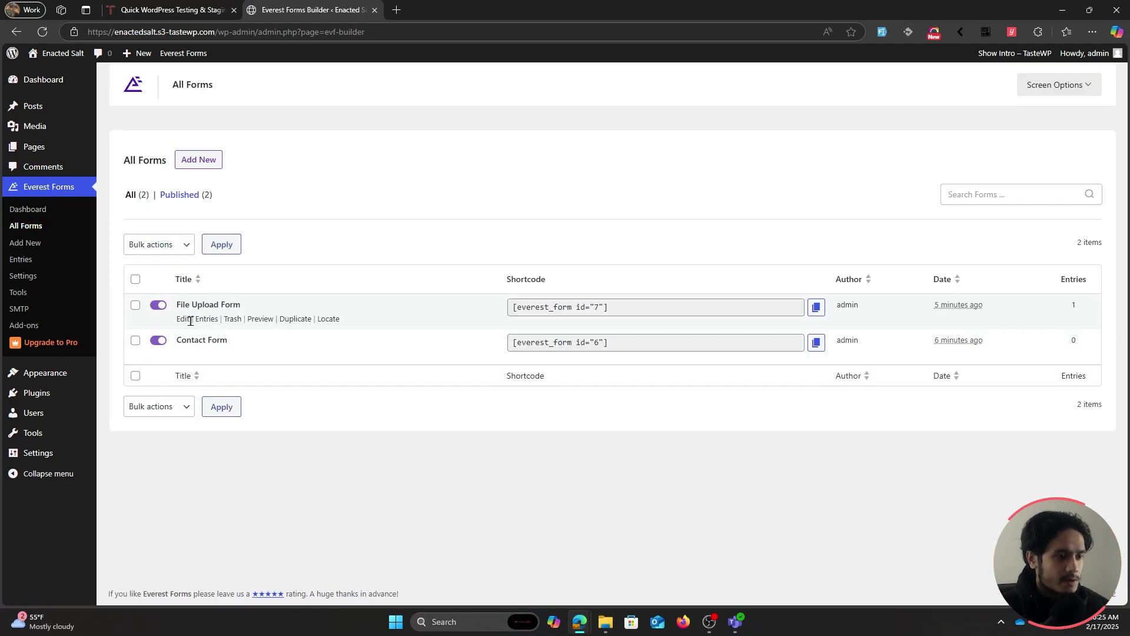
Step: Edit File Upload Form and show its Settings > Email section with the Admin Notification
click(183, 319)
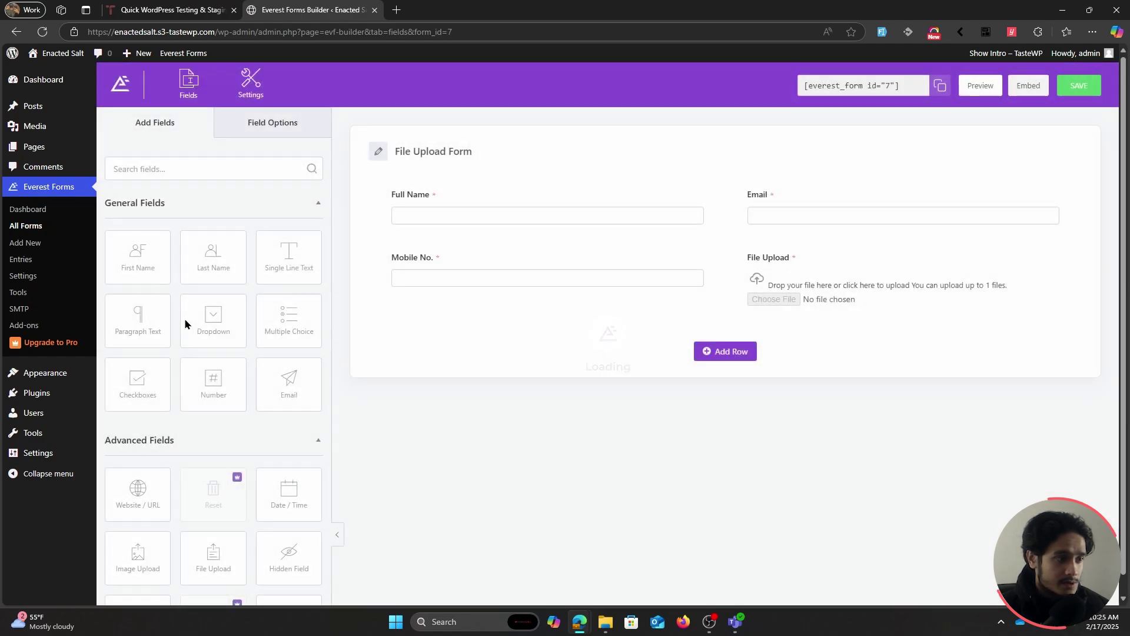
click(252, 94)
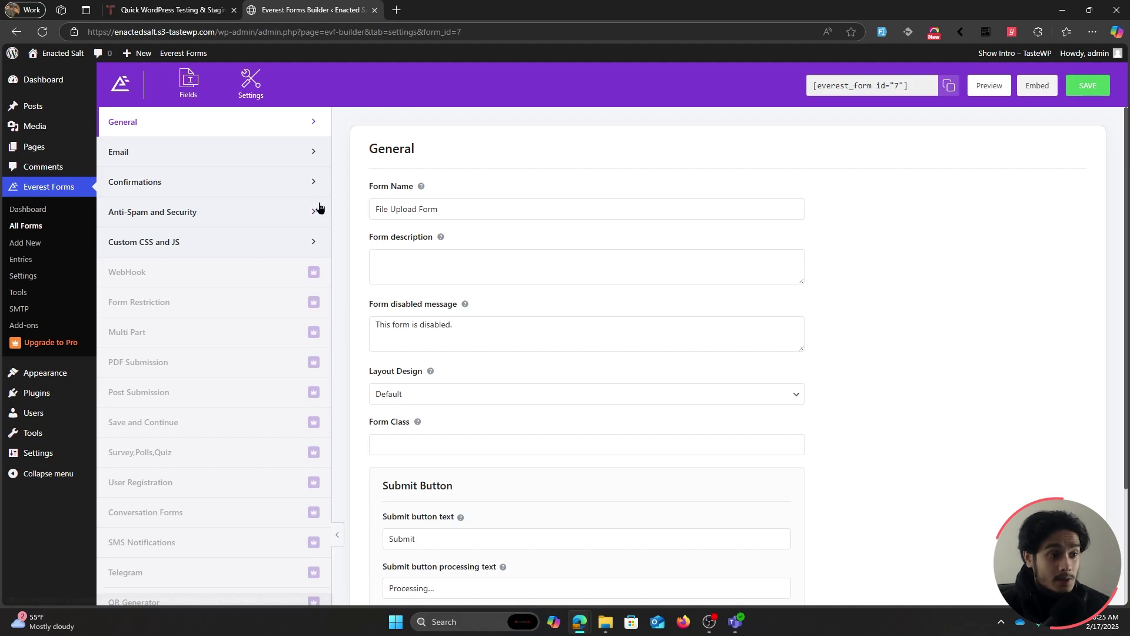
click(288, 213)
click(251, 152)
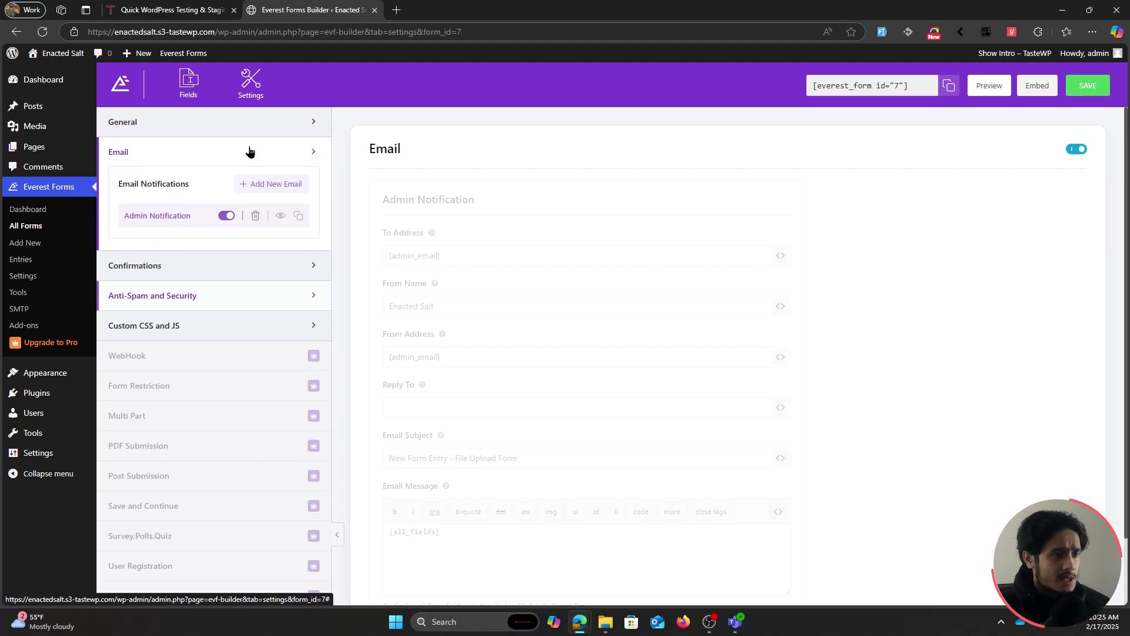